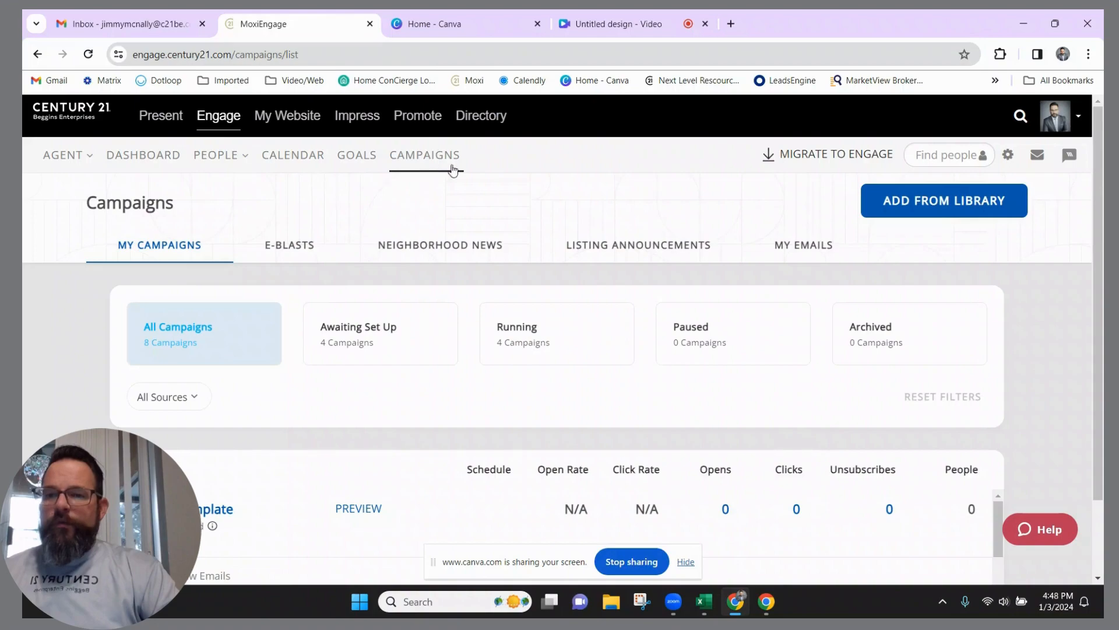
# Add the "Blank Template - Campaign or Eblast" campaign from the library to My Campaigns and close the library
pyautogui.click(952, 217)
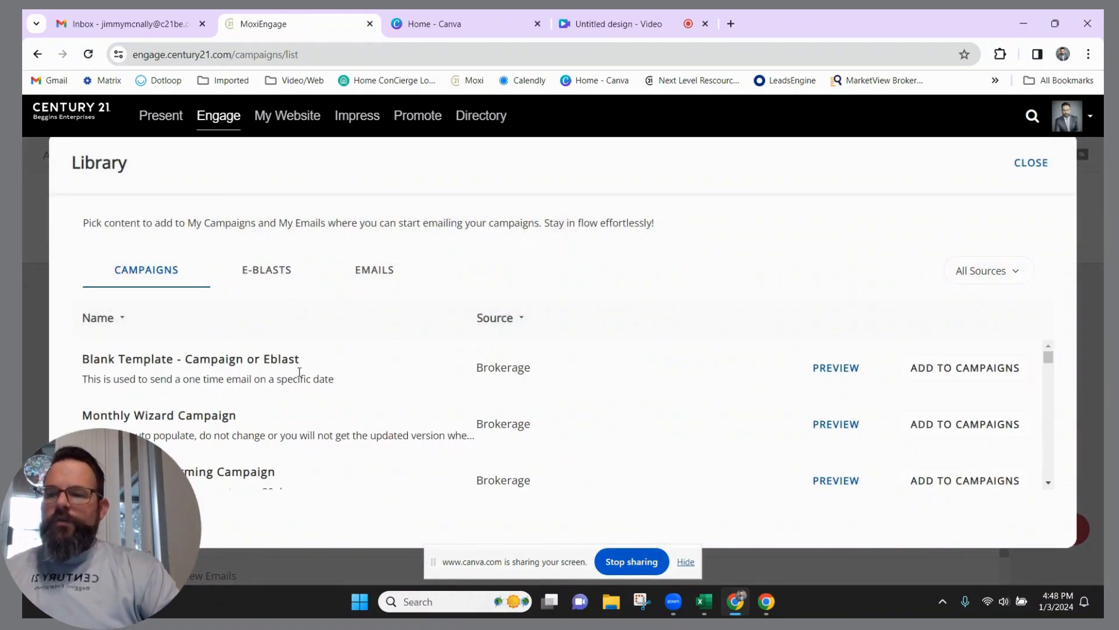
pyautogui.moveTo(88, 353); pyautogui.dragTo(318, 355)
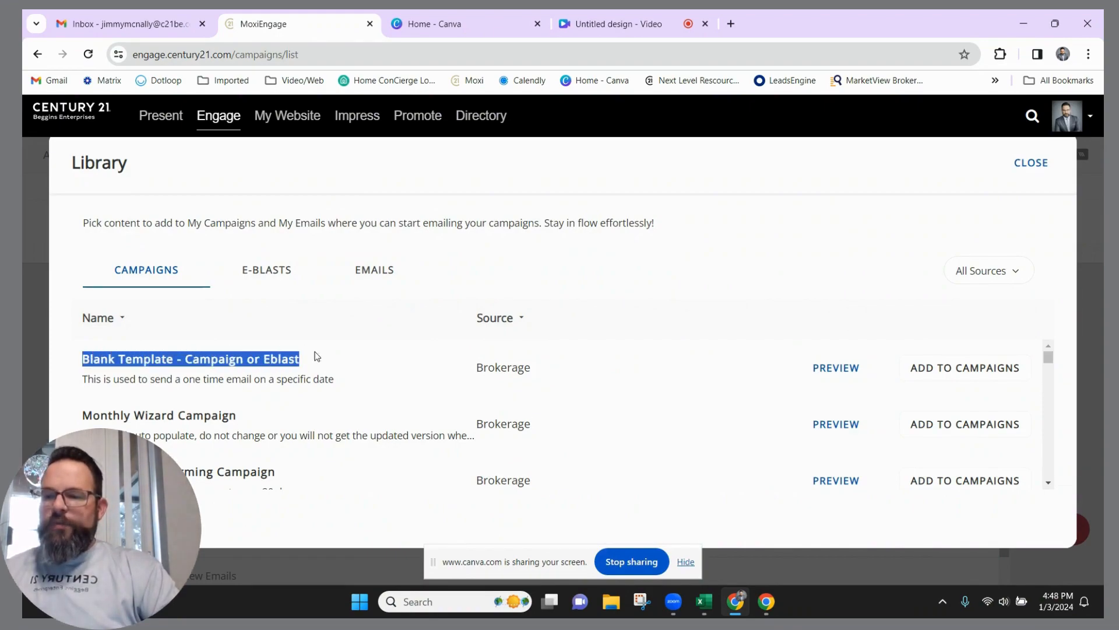
pyautogui.scroll(-10, 407, 437)
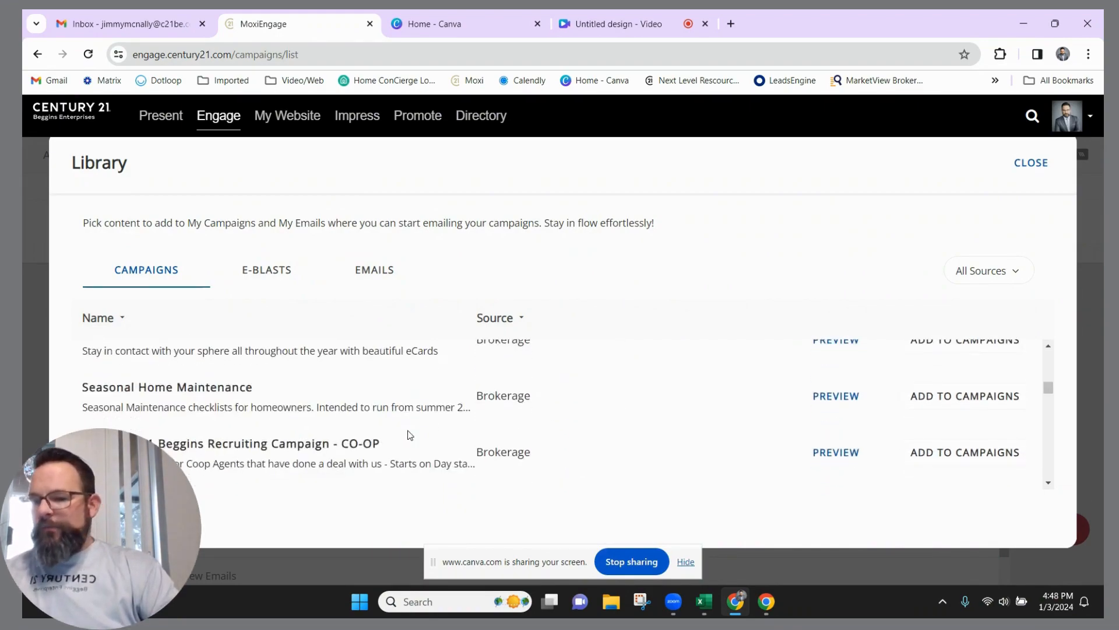
pyautogui.scroll(10, 404, 430)
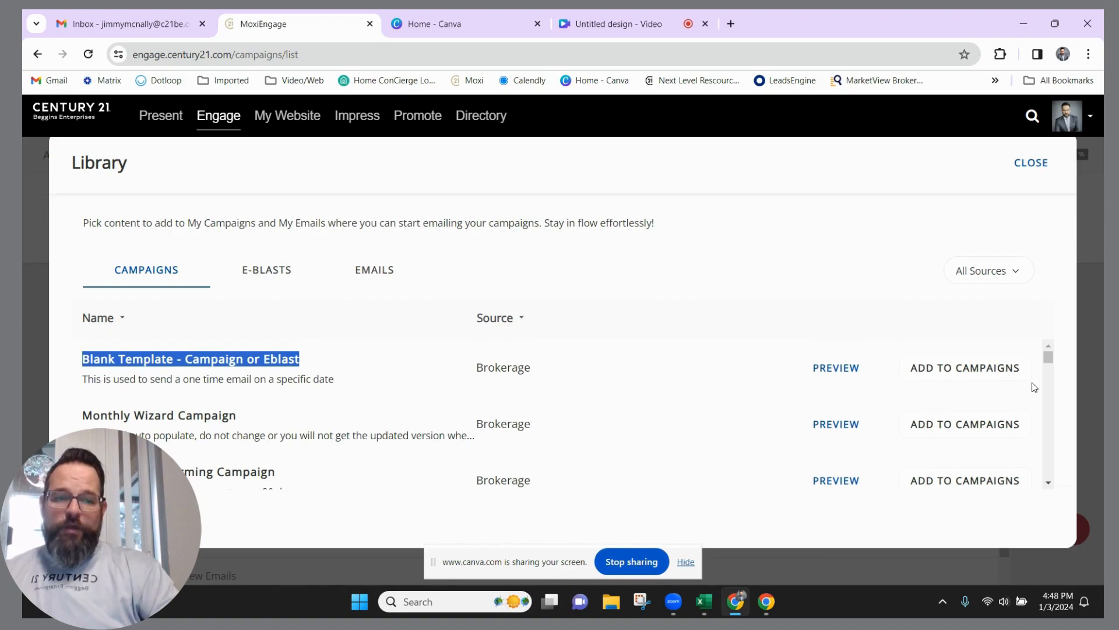
pyautogui.click(997, 373)
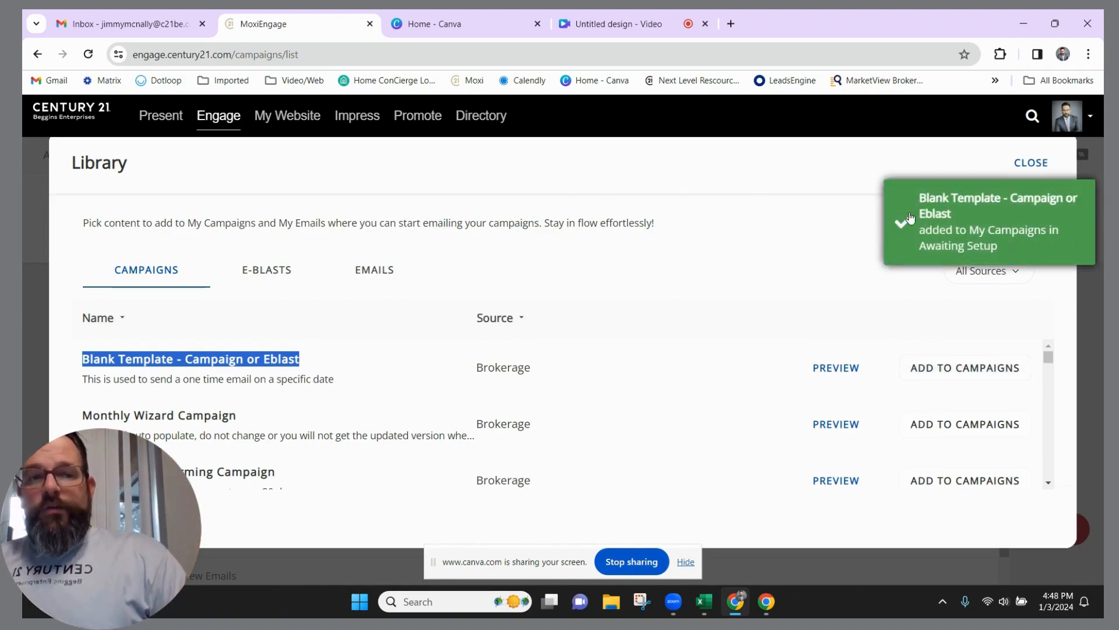
pyautogui.click(1032, 163)
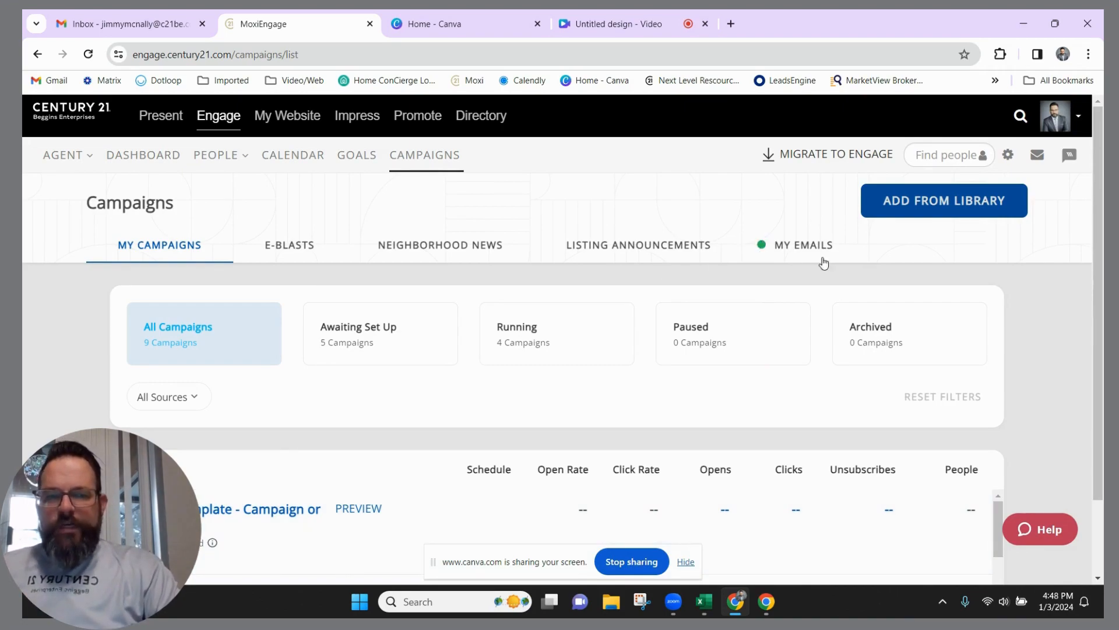
# In My Emails, duplicate the Blank Email Template, and duplicate the resulting copy once more
pyautogui.click(790, 246)
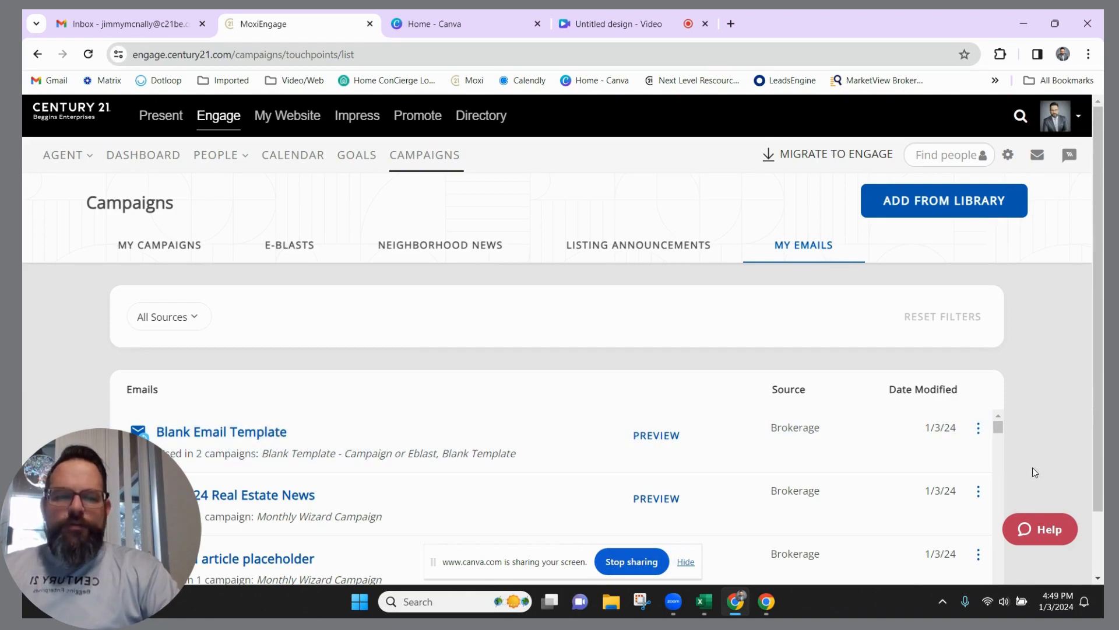
pyautogui.click(979, 429)
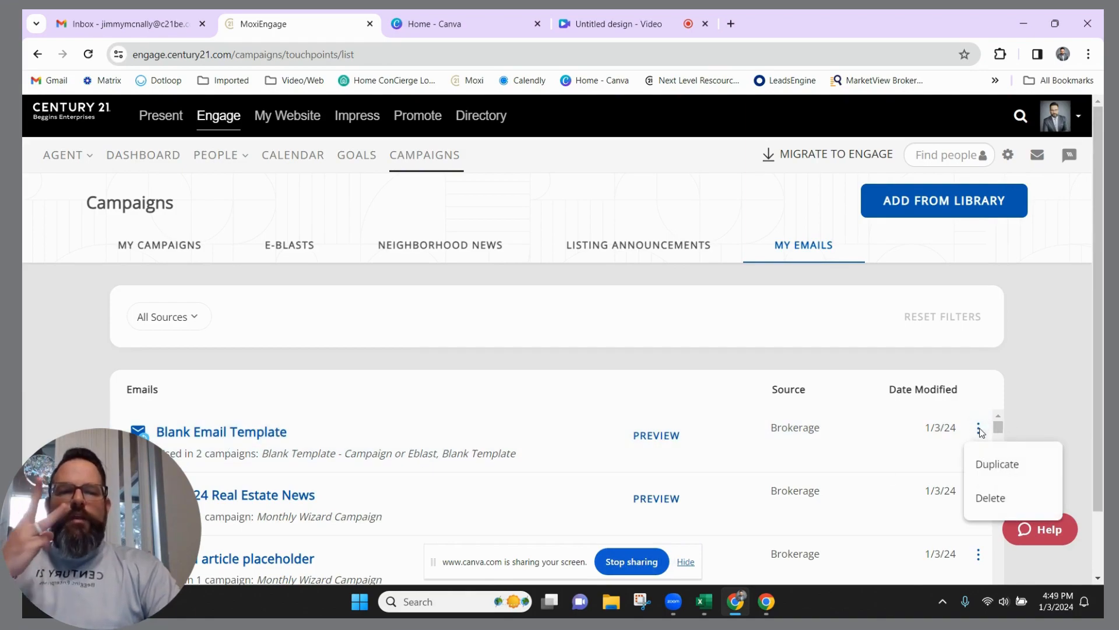
pyautogui.click(994, 465)
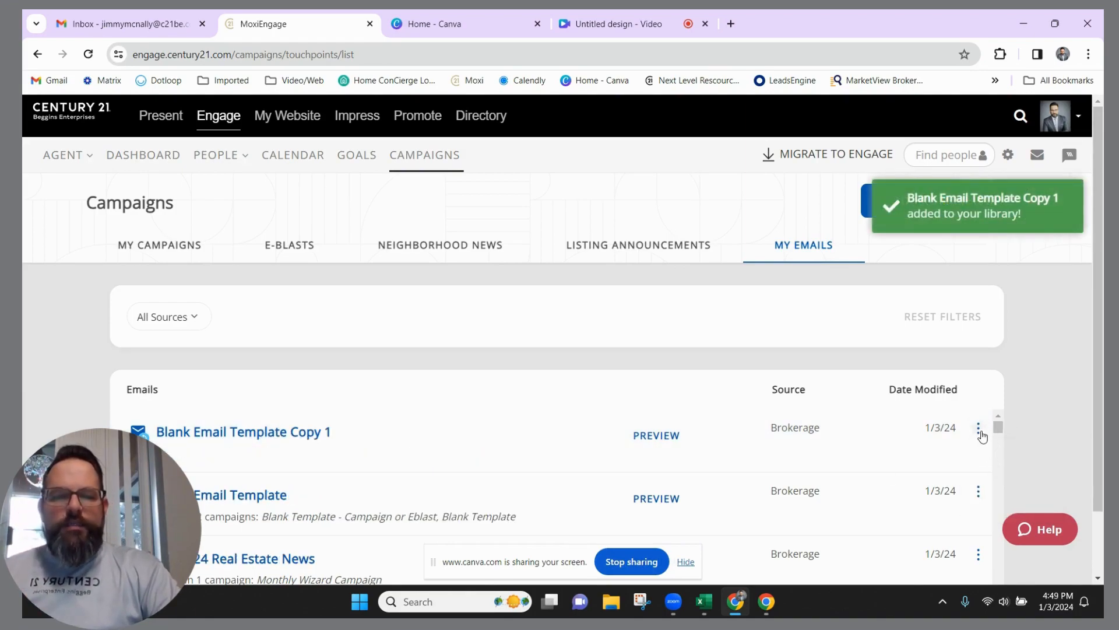
pyautogui.click(979, 430)
pyautogui.click(991, 463)
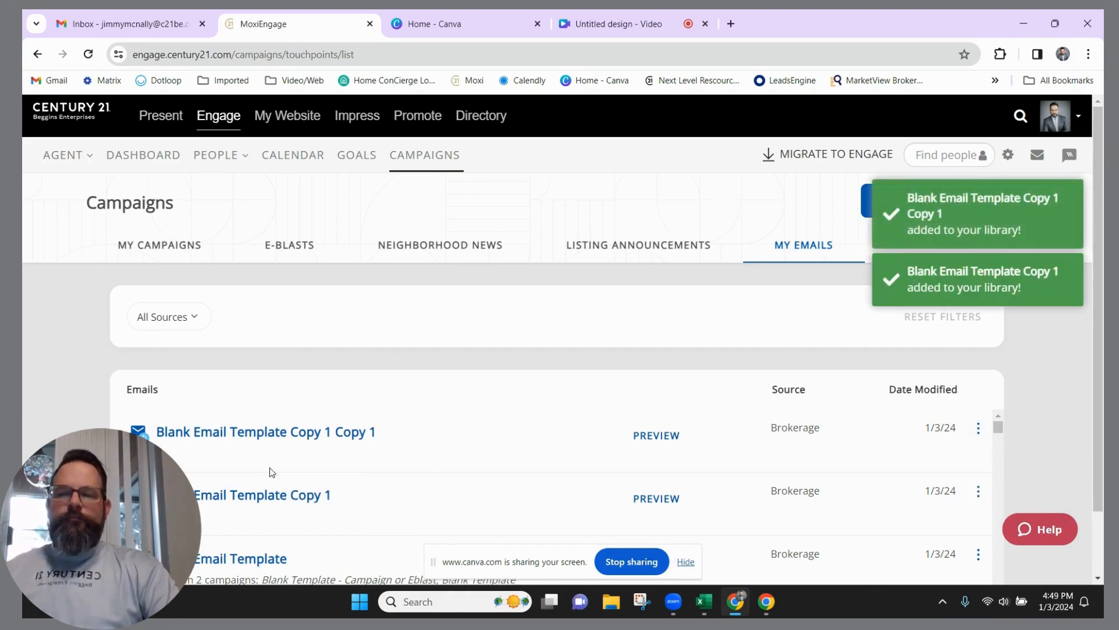
pyautogui.scroll(-1, 342, 503)
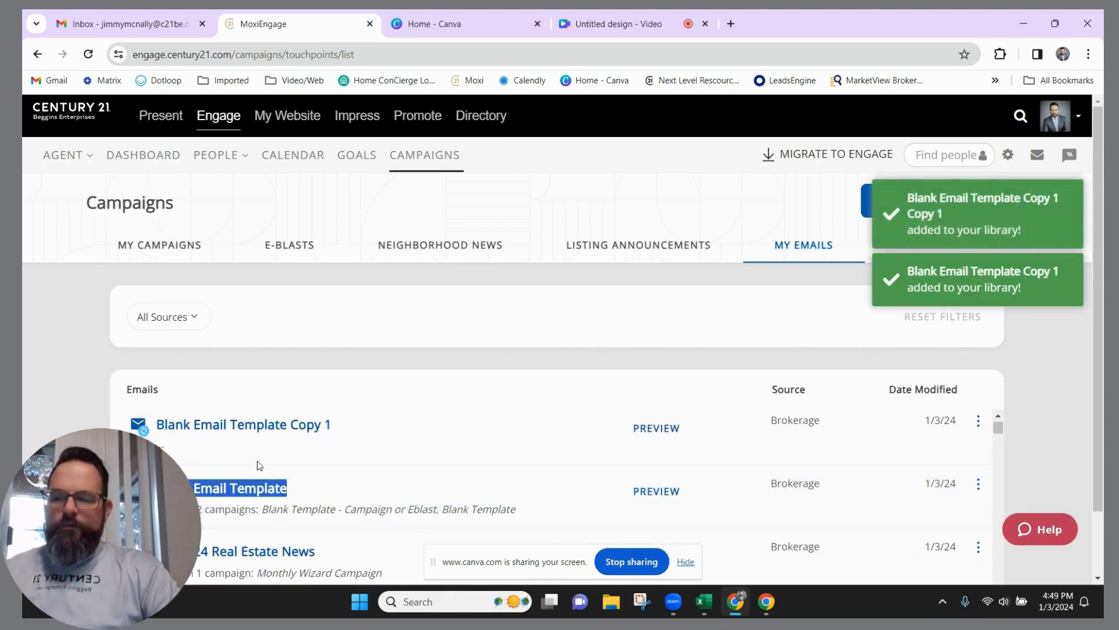
pyautogui.moveTo(332, 425); pyautogui.dragTo(212, 426)
pyautogui.scroll(1, 399, 470)
pyautogui.moveTo(380, 432); pyautogui.dragTo(280, 432)
# Open the original Blank Email Template for editing and rename it "Test Campaign part 1"
pyautogui.scroll(-1, 415, 430)
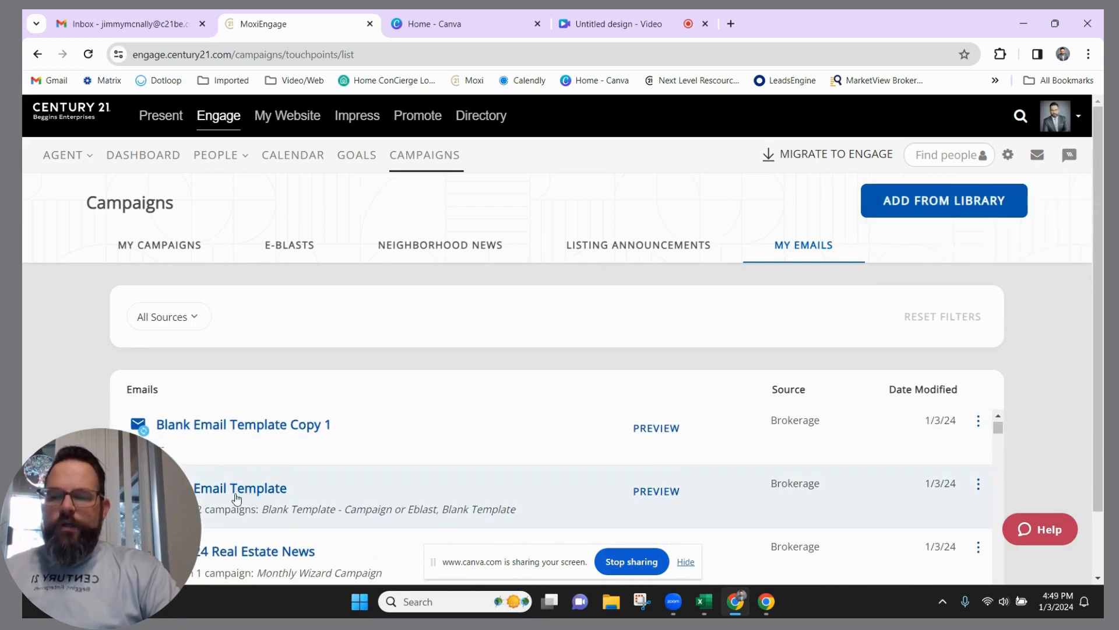
pyautogui.click(256, 499)
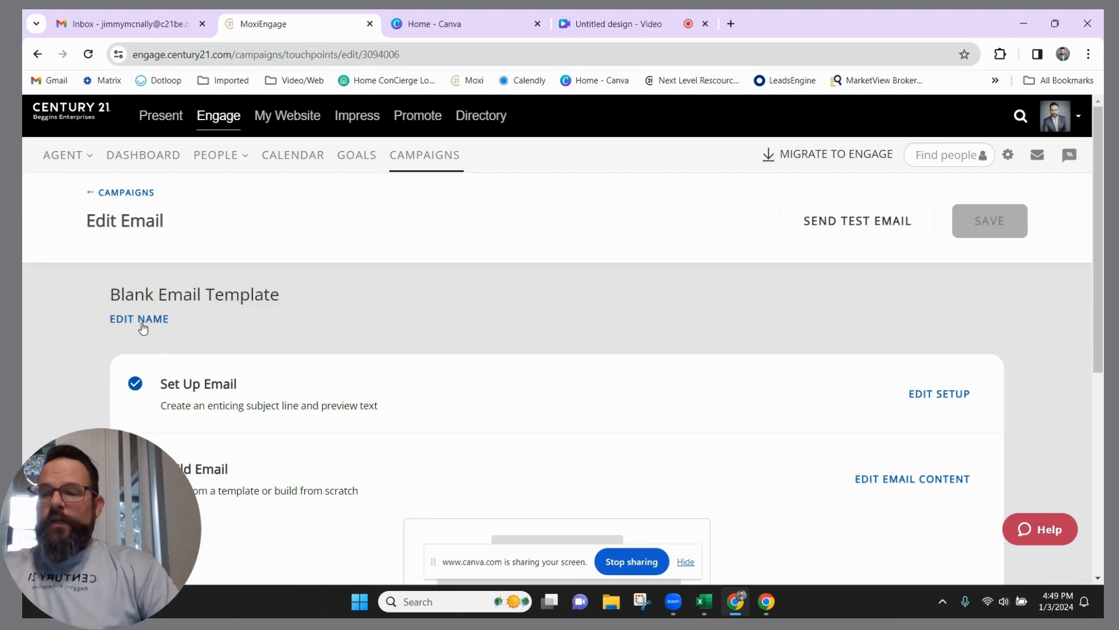
pyautogui.click(142, 320)
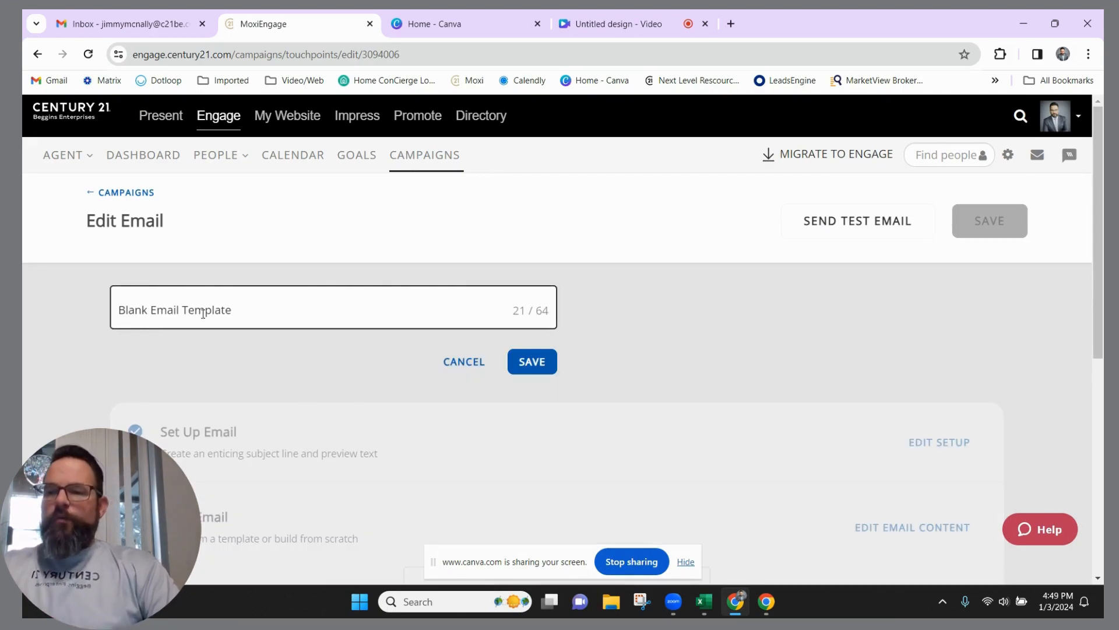
pyautogui.moveTo(251, 310); pyautogui.dragTo(113, 311)
pyautogui.write('T')
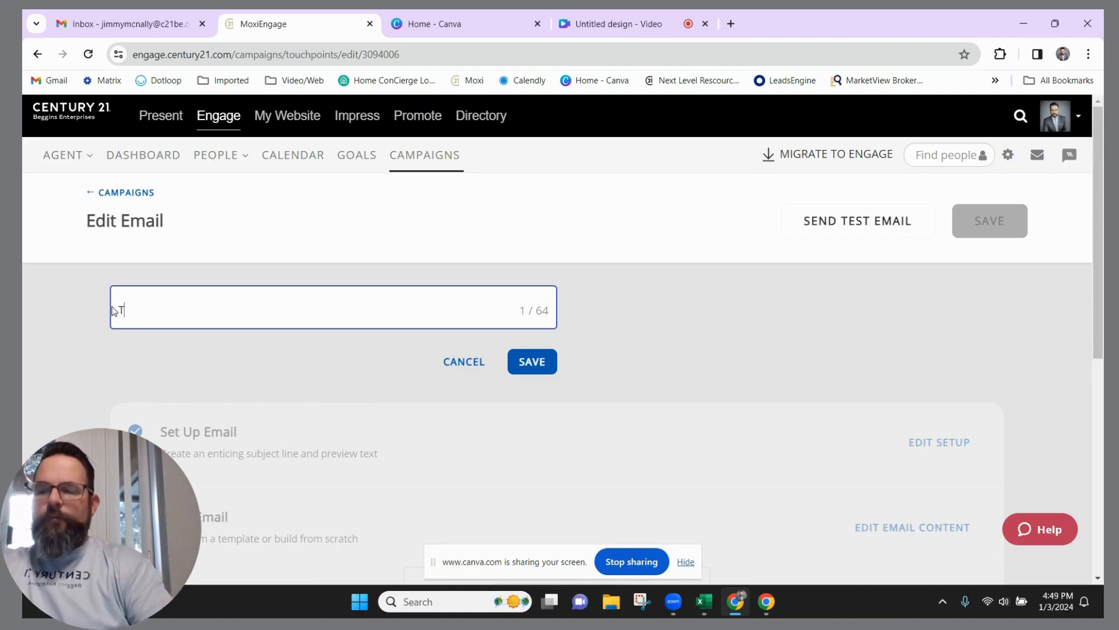
pyautogui.write('est Campaign')
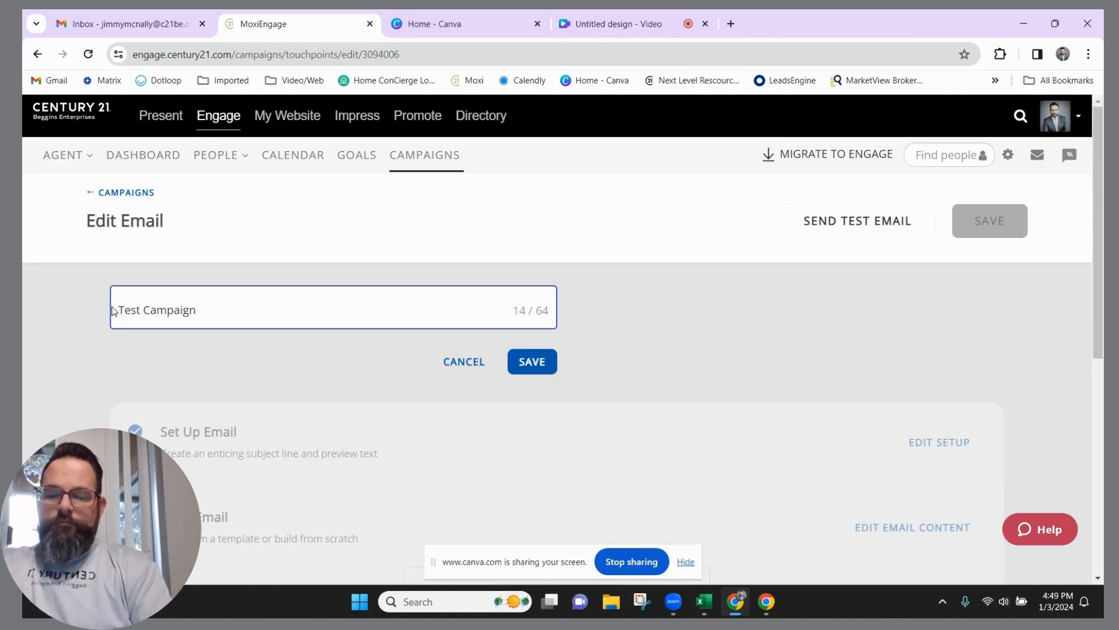
pyautogui.write(' part 1')
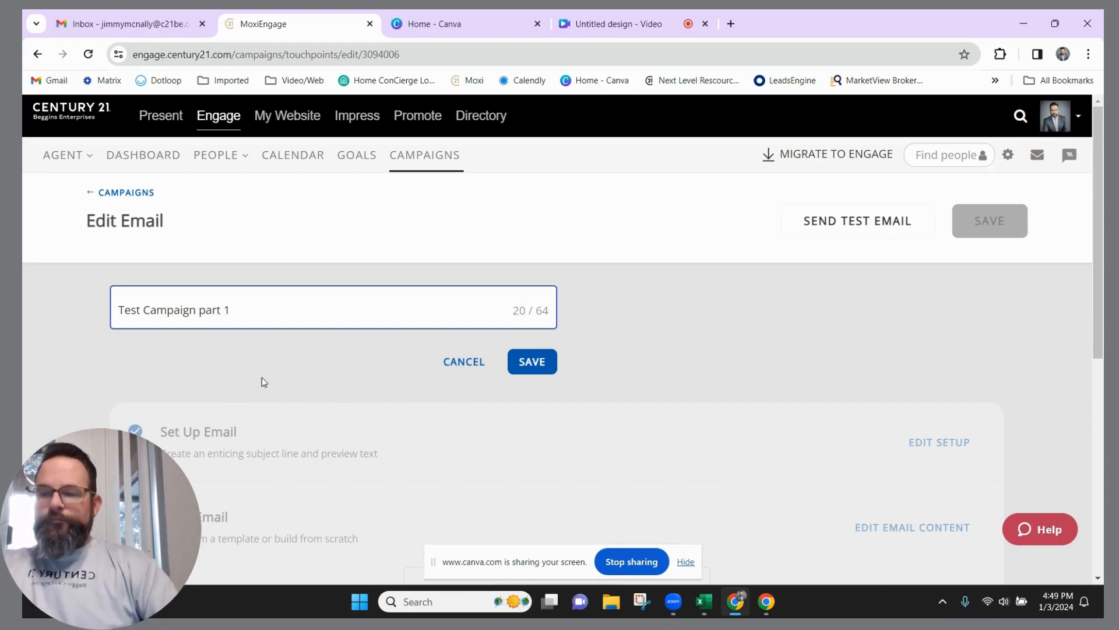
pyautogui.click(532, 364)
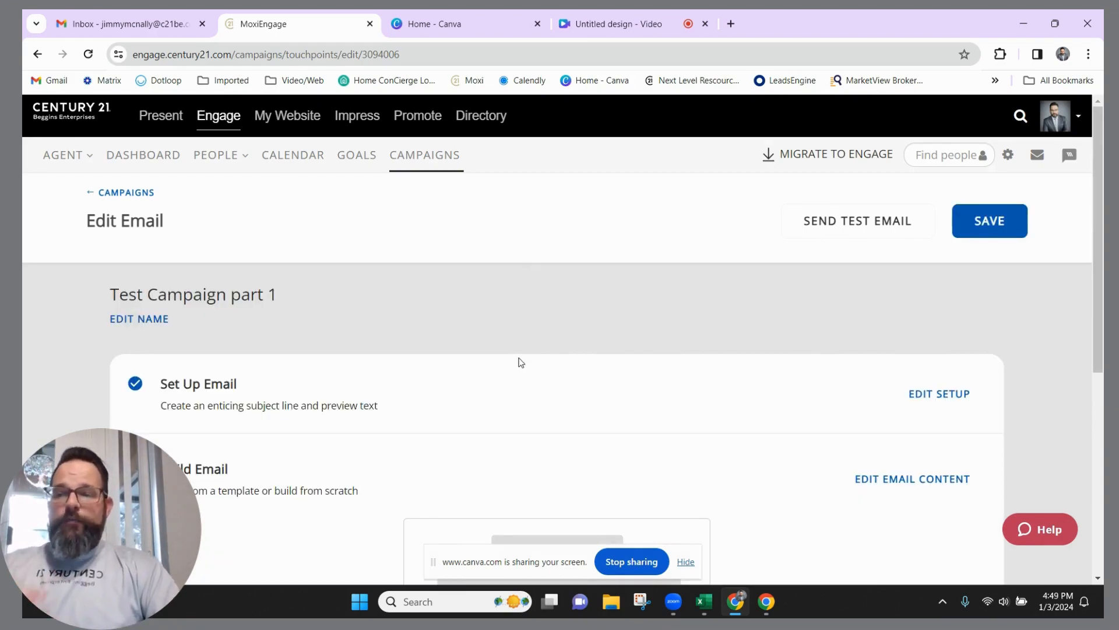
# Set the email's subject line to "Test capaign 1" and save the email setup
pyautogui.click(934, 395)
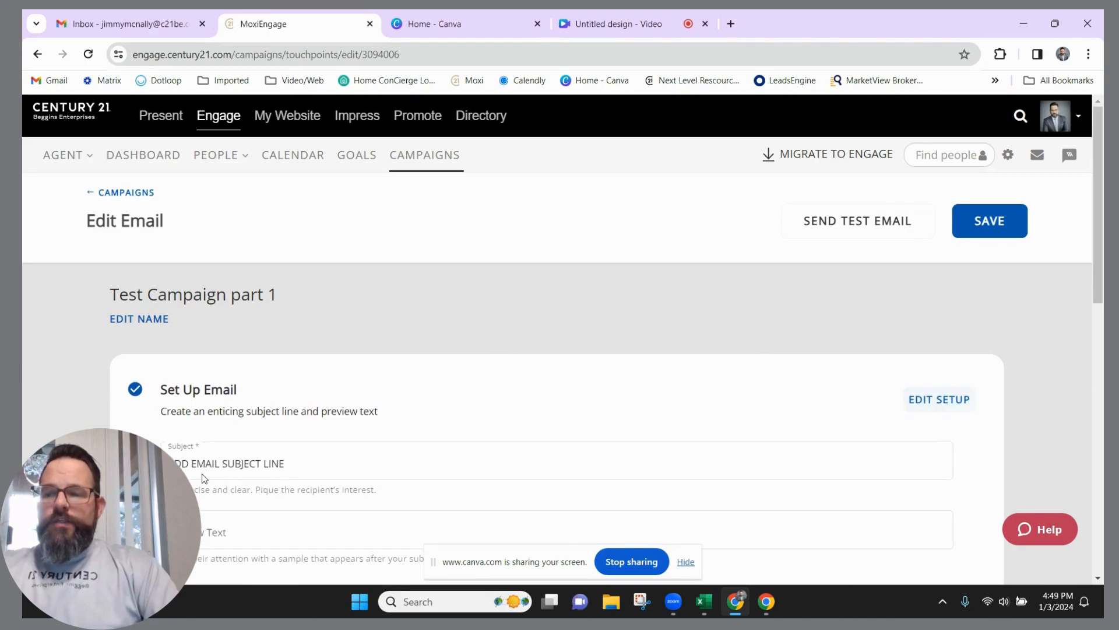
pyautogui.click(307, 461)
pyautogui.hotkey('ctrl', 'a')
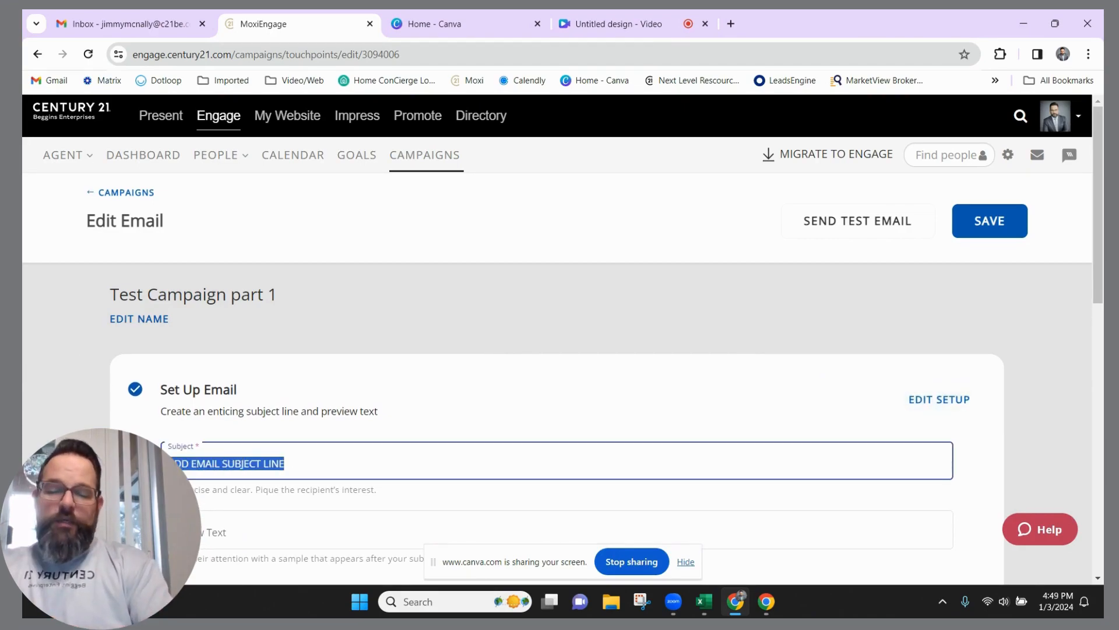
pyautogui.write('Test')
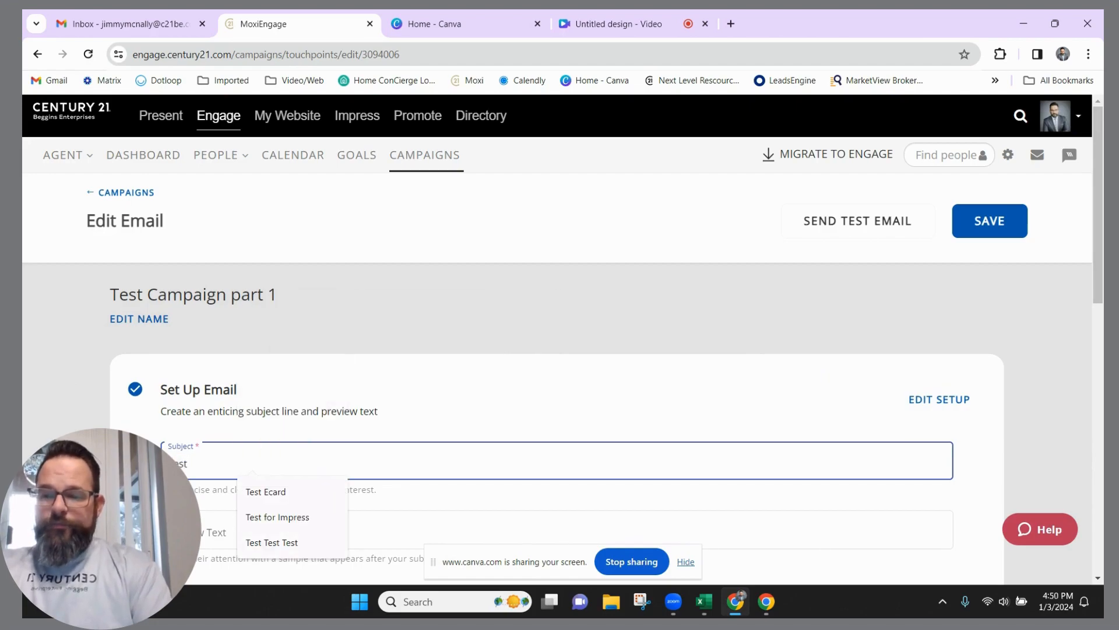
pyautogui.write(' capi')
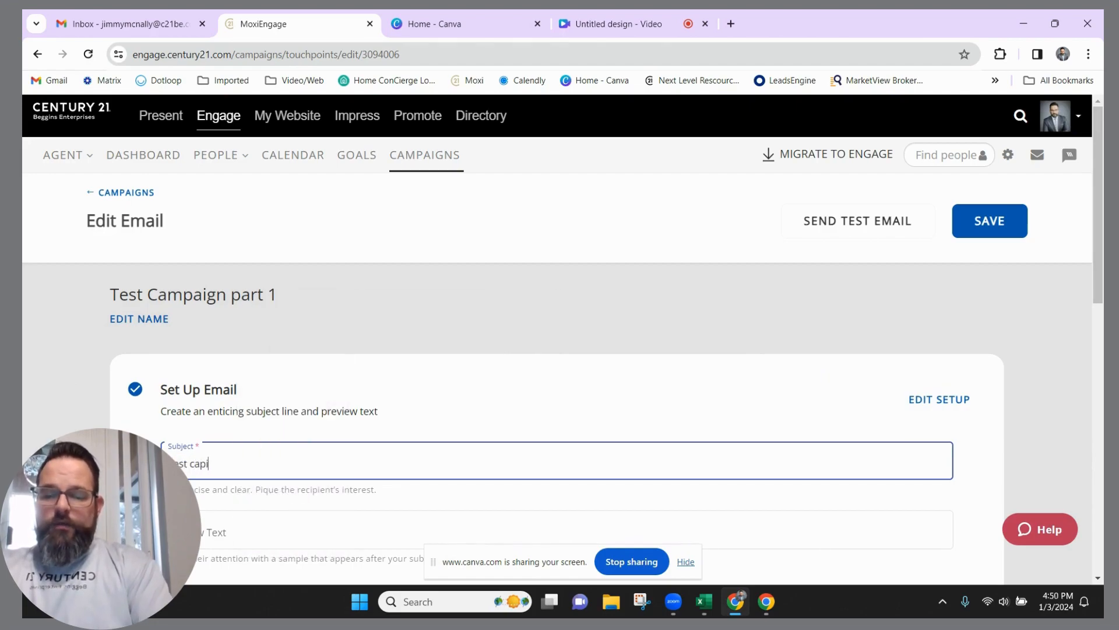
pyautogui.write('gn !')
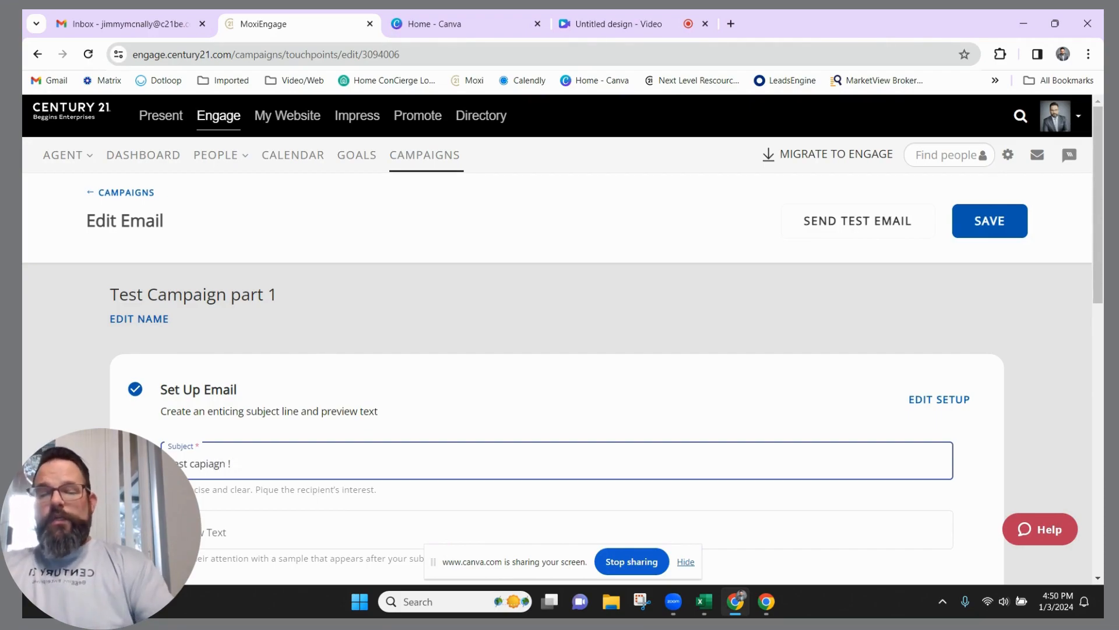
pyautogui.press('BackSpace')
pyautogui.write('1')
pyautogui.scroll(-1, 592, 401)
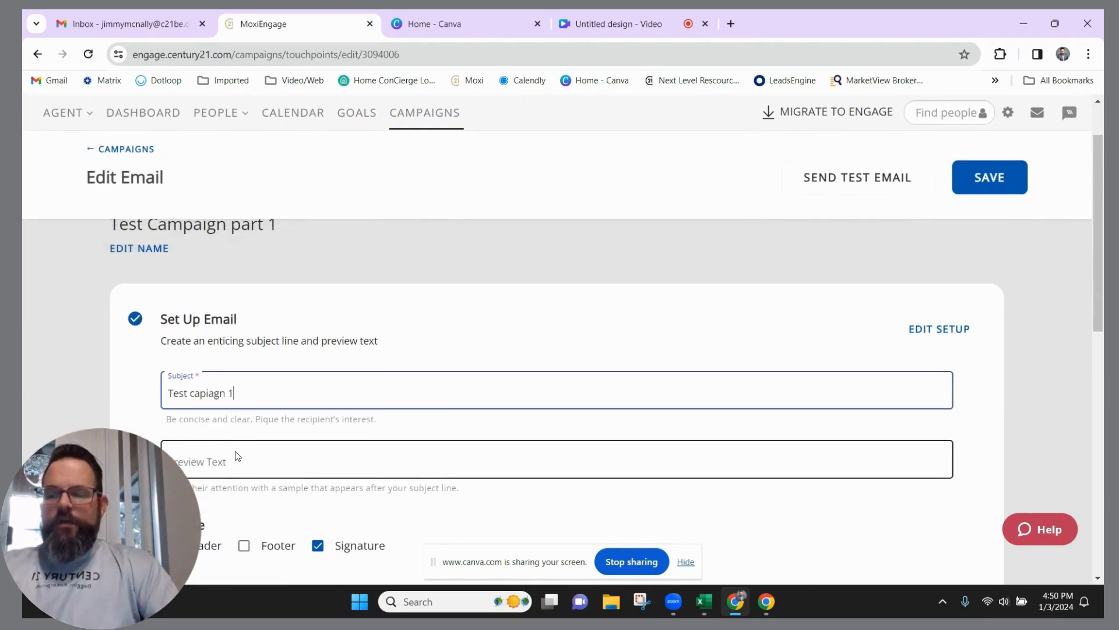
pyautogui.click(212, 393)
pyautogui.press('BackSpace')
pyautogui.press('BackSpace')
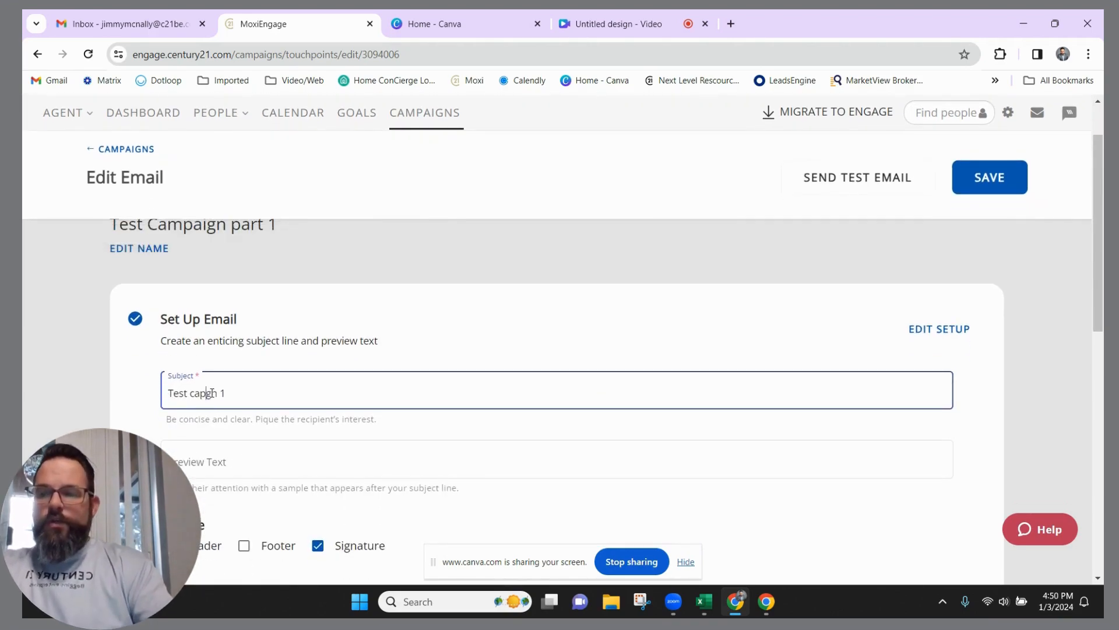
pyautogui.write('ai')
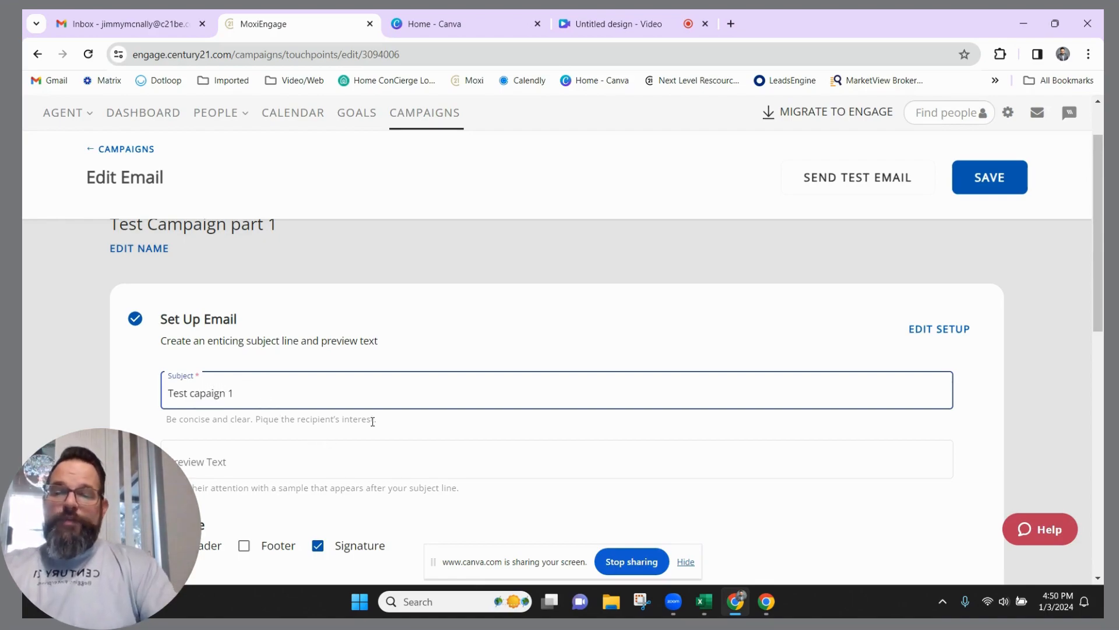
pyautogui.scroll(-3, 422, 427)
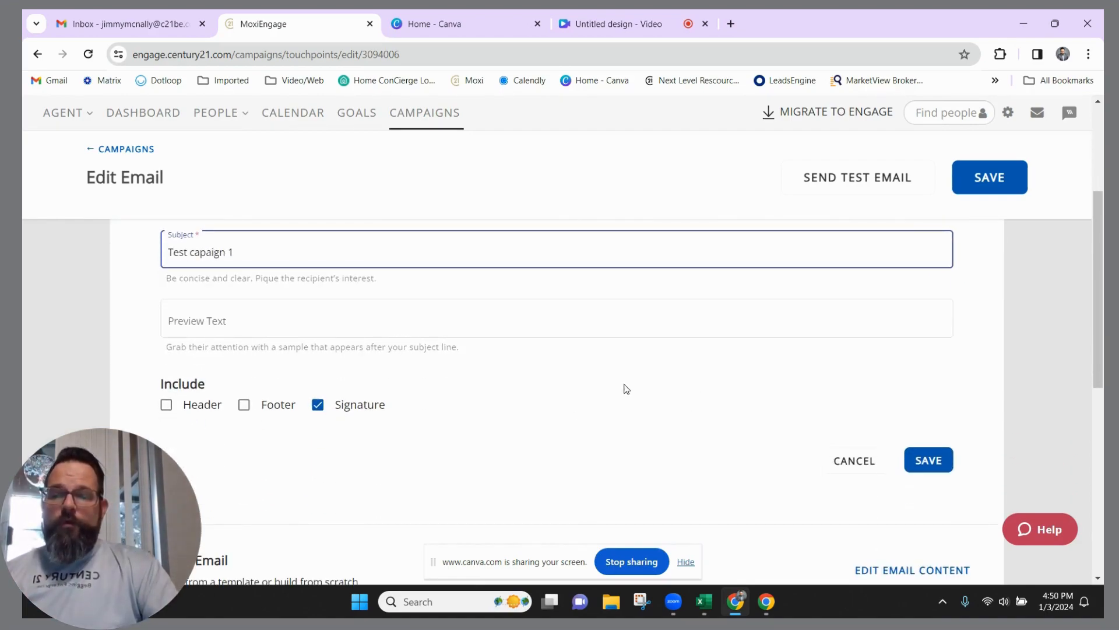
pyautogui.click(934, 466)
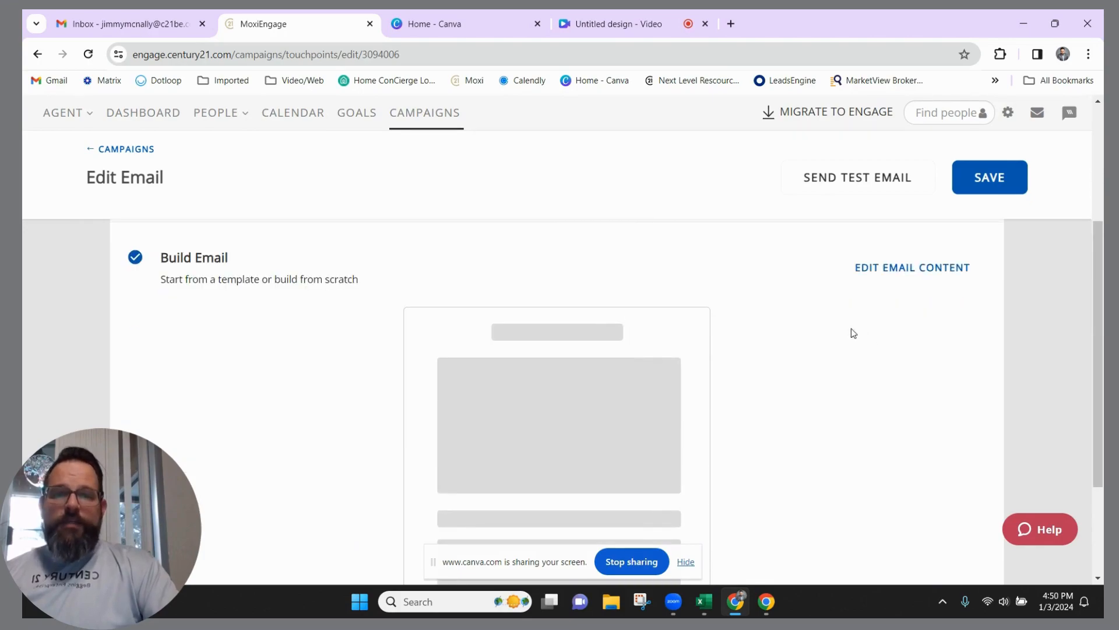
# Open the email content for editing and insert an image block directly below the heading
pyautogui.click(907, 270)
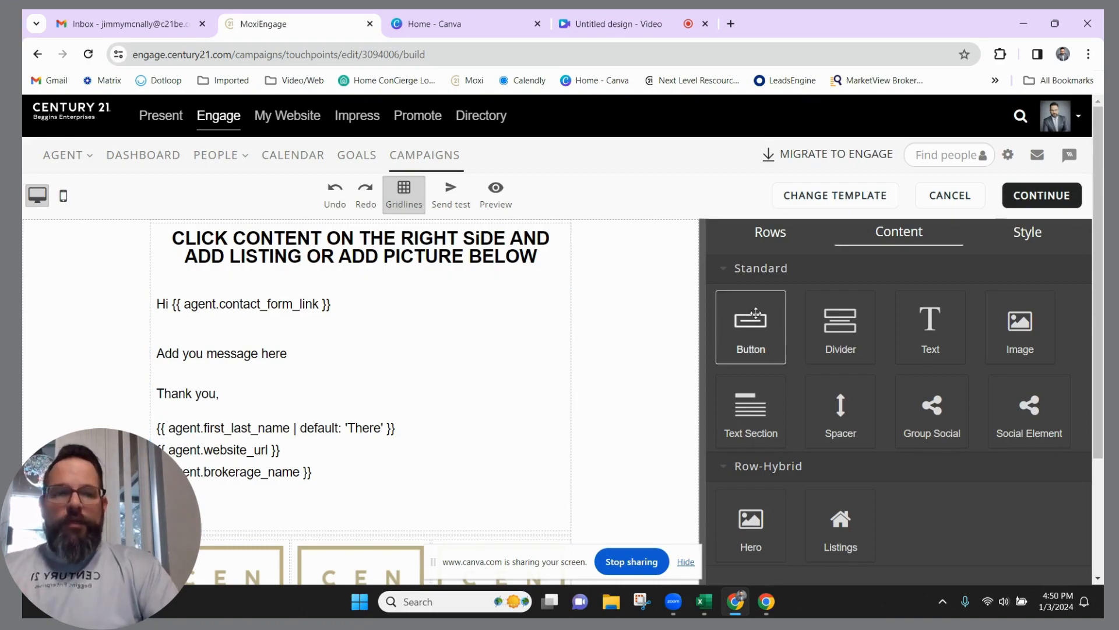
pyautogui.moveTo(1002, 333); pyautogui.dragTo(359, 285)
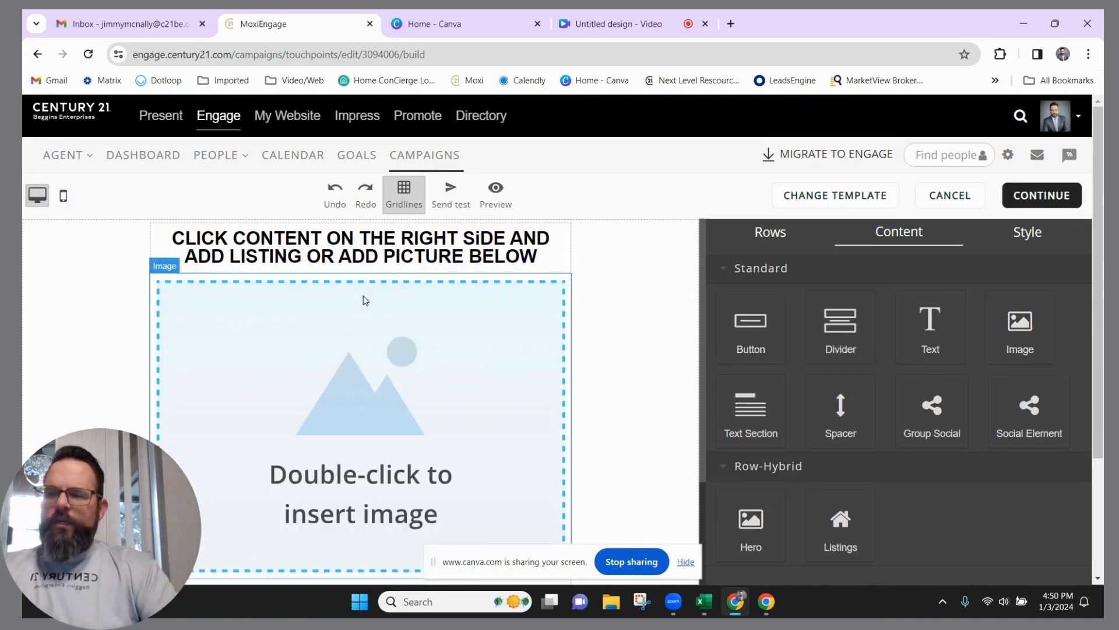
# Replace the email's placeholder heading with "Test Campaign 1"
pyautogui.tripleClick(376, 255)
pyautogui.write('Te')
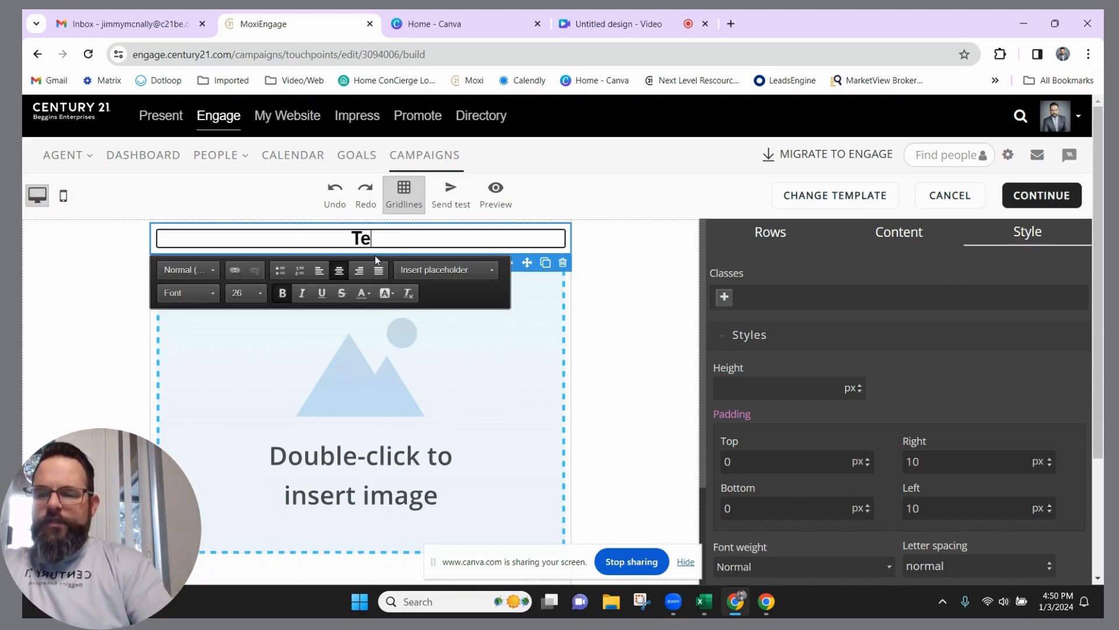
pyautogui.write('st Canm')
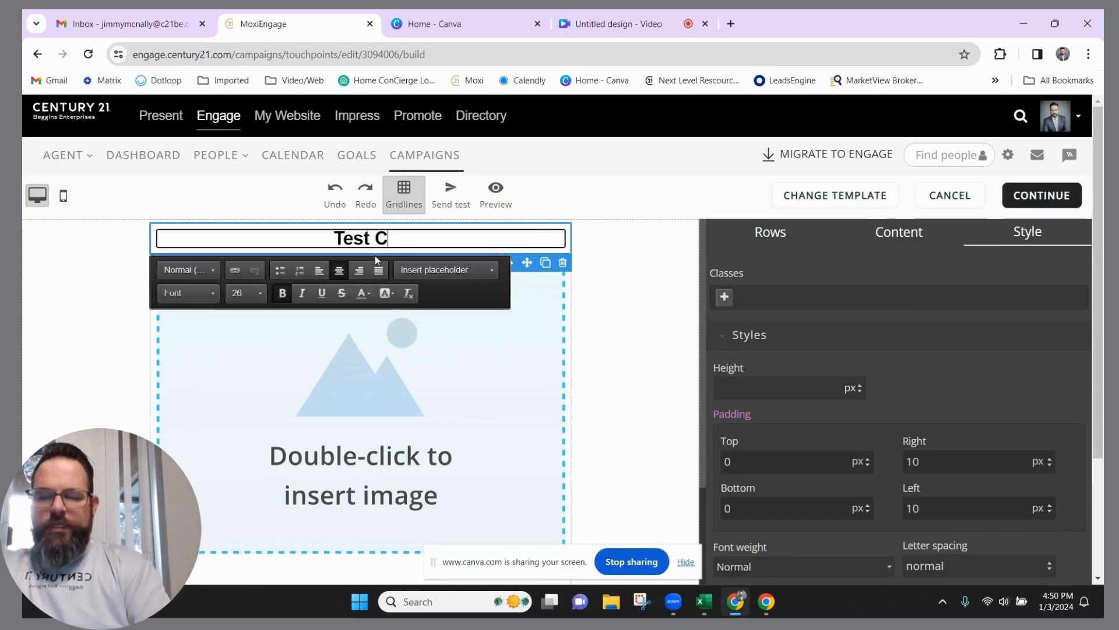
pyautogui.press('BackSpace')
pyautogui.press('BackSpace')
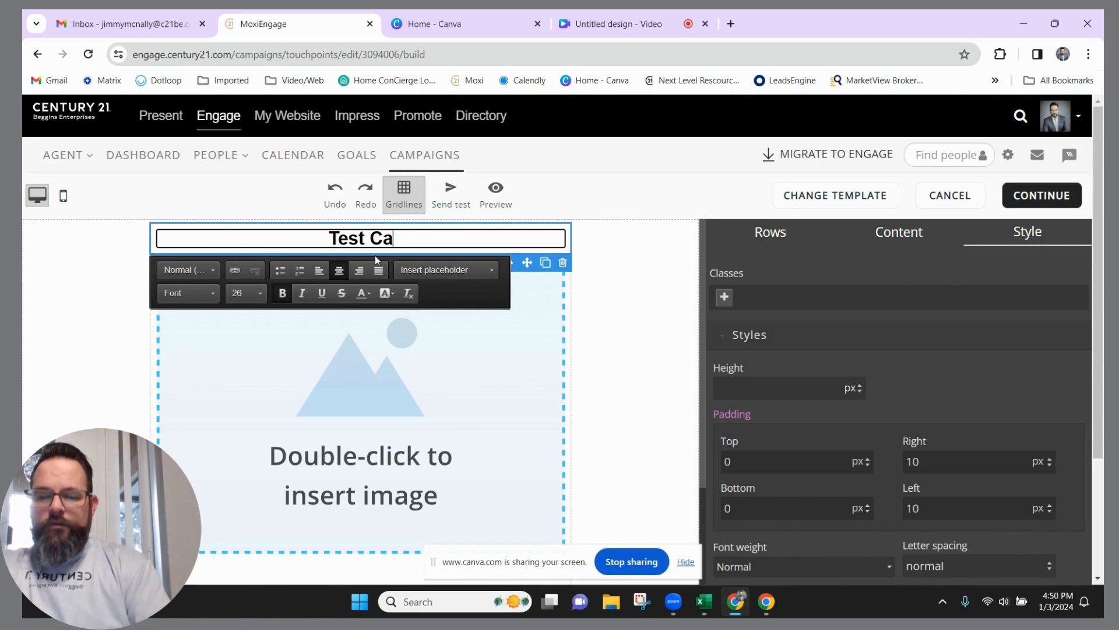
pyautogui.write('mapin 1')
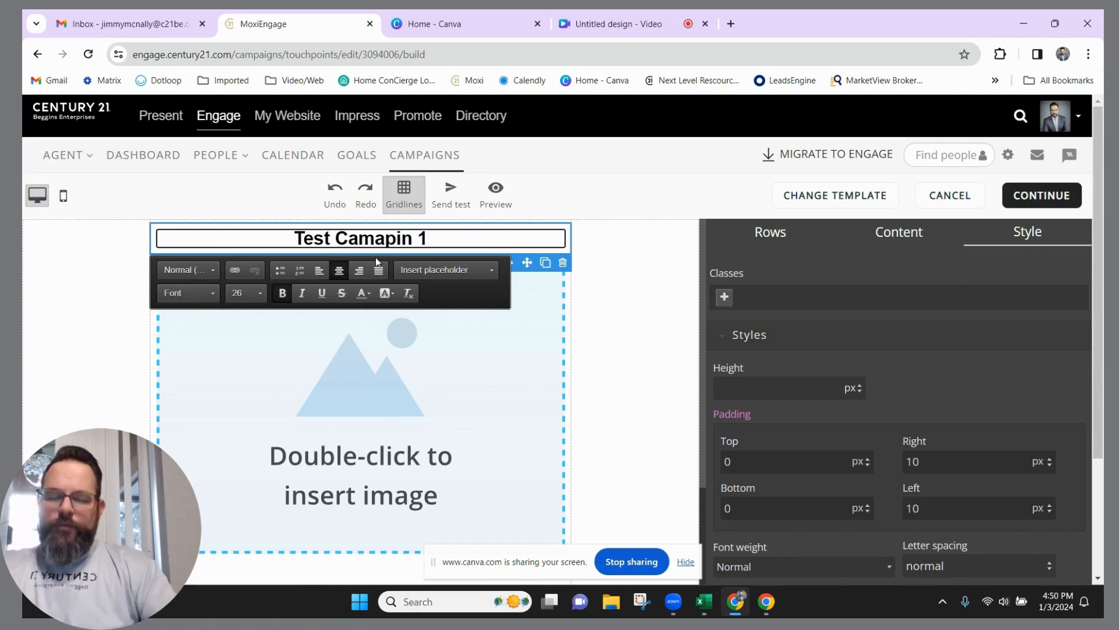
pyautogui.press('BackSpace')
pyautogui.press('BackSpace')
pyautogui.press('BackSpace')
pyautogui.press('BackSpace')
pyautogui.press('BackSpace')
pyautogui.write('ign')
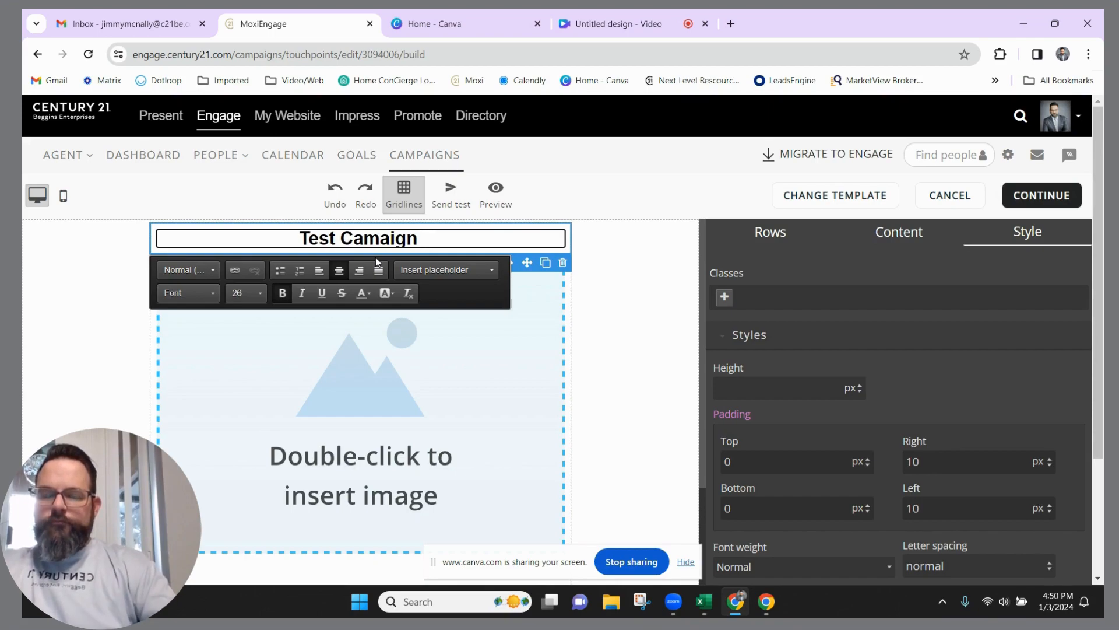
pyautogui.press('BackSpace')
pyautogui.press('BackSpace')
pyautogui.press('BackSpace')
pyautogui.press('BackSpace')
pyautogui.press('BackSpace')
pyautogui.write('pa')
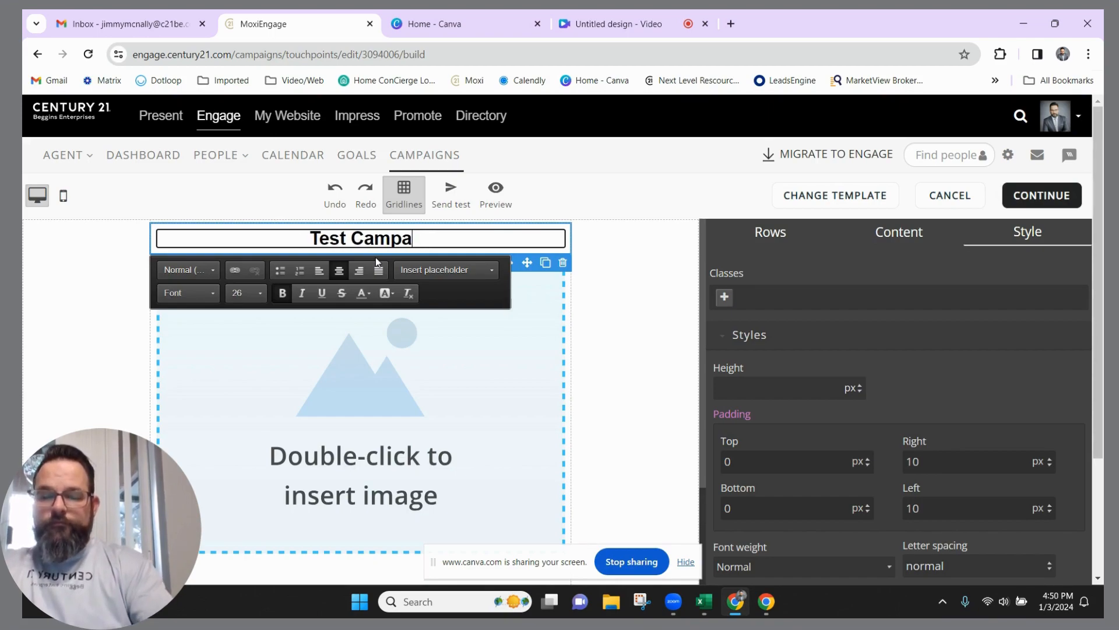
pyautogui.write('ign 1')
# Fill the empty image block with the existing Just_Listed house image from the image library
pyautogui.click(465, 393)
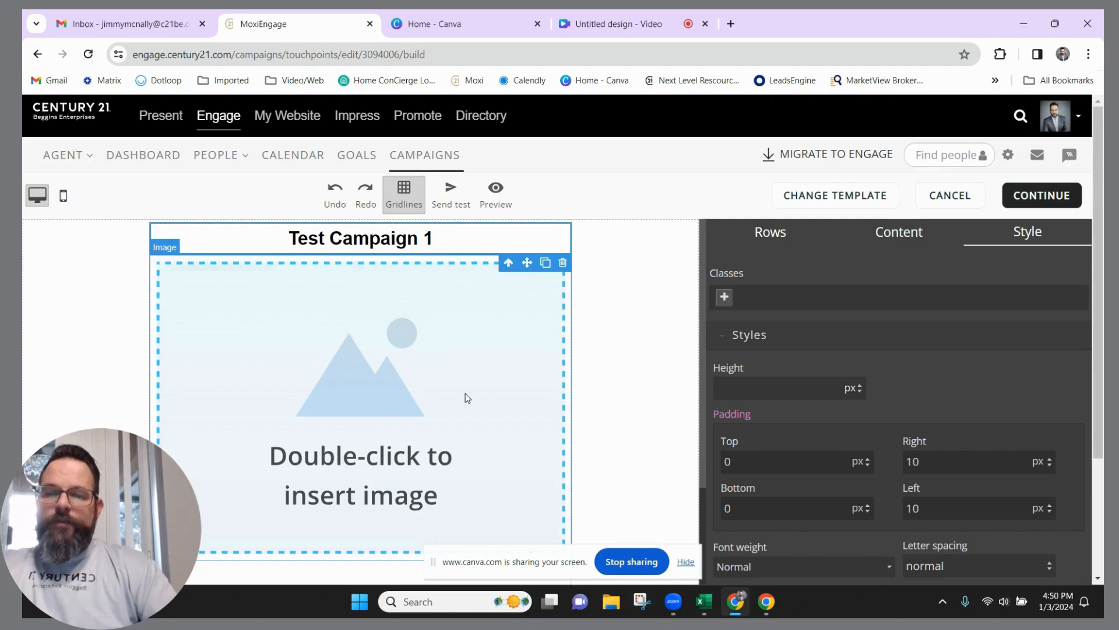
pyautogui.doubleClick(465, 394)
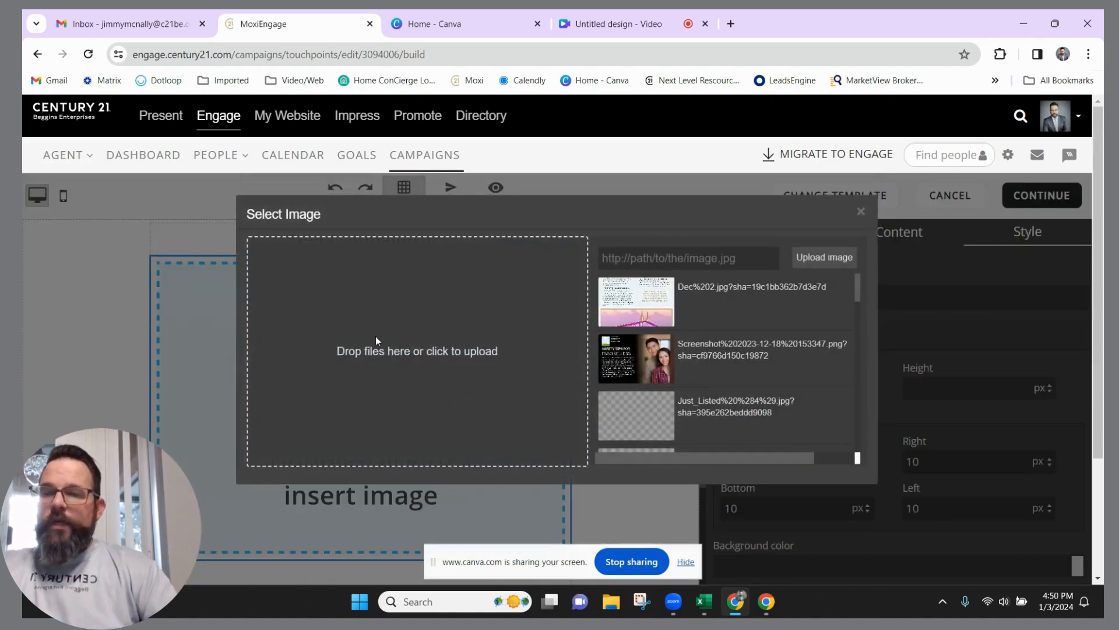
pyautogui.scroll(-1, 633, 362)
pyautogui.click(642, 350)
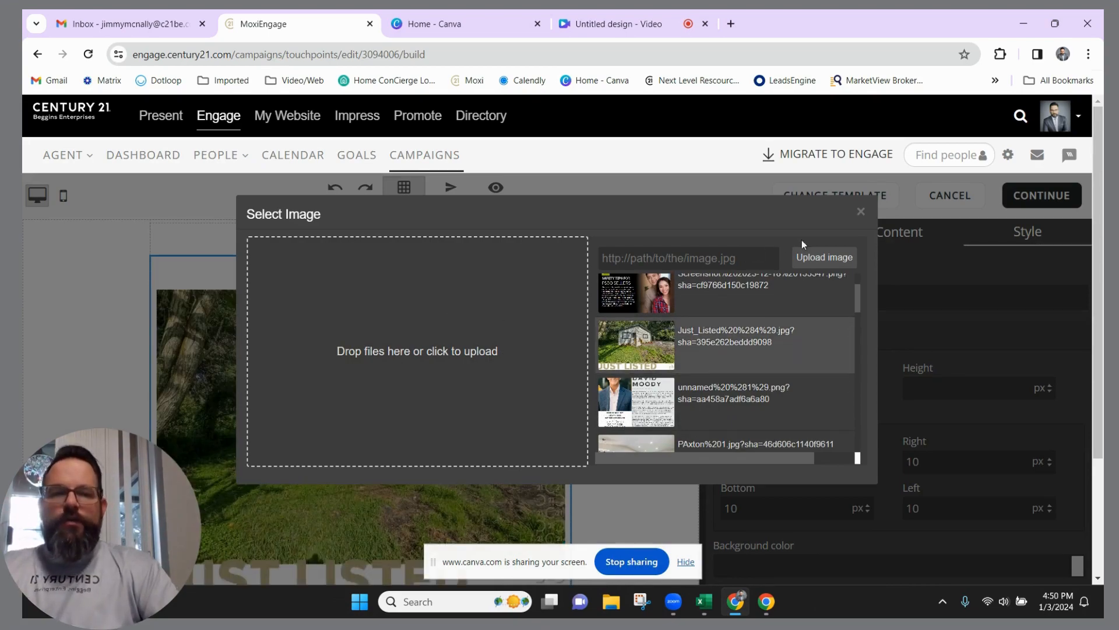
pyautogui.click(860, 211)
# Delete the placeholder line "Add you message here" from the email's body text
pyautogui.scroll(-7, 428, 368)
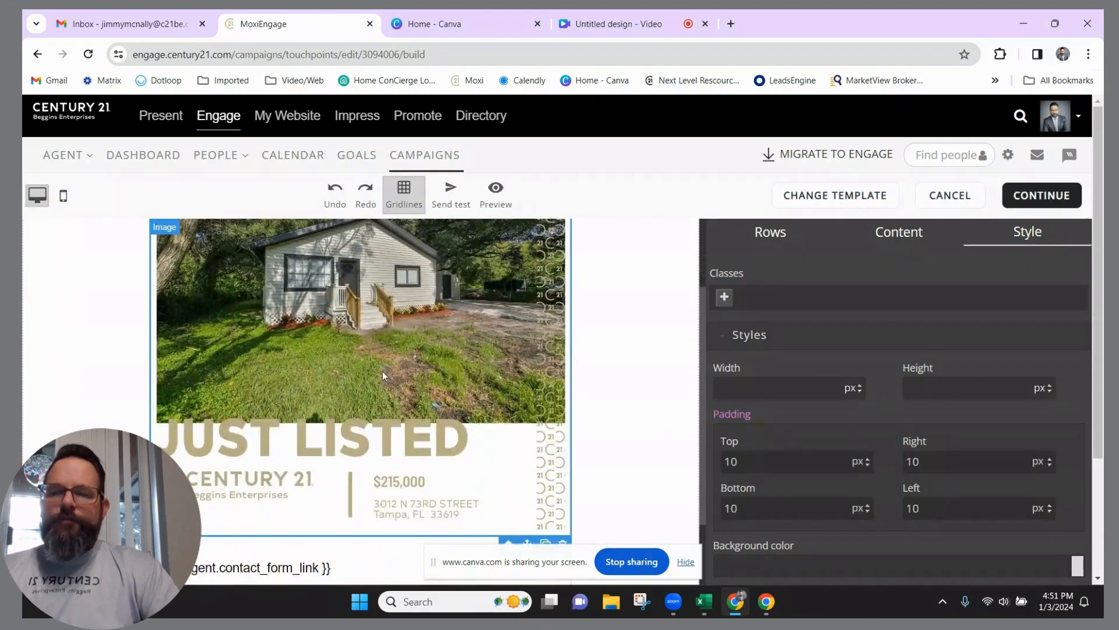
pyautogui.doubleClick(218, 334)
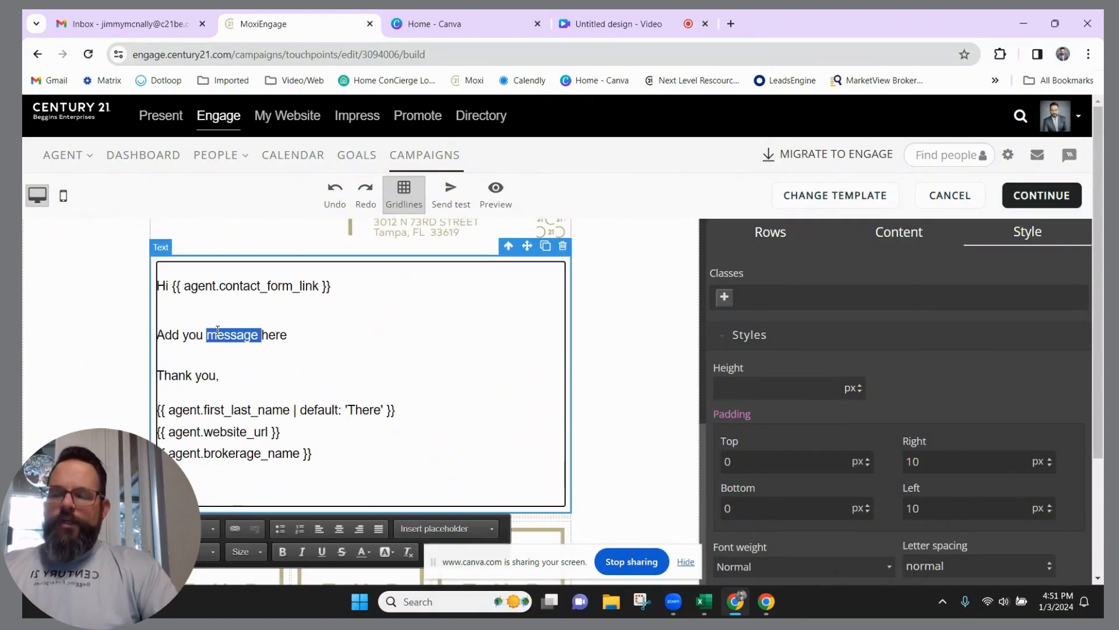
pyautogui.tripleClick(218, 331)
pyautogui.press('BackSpace')
pyautogui.write('Join ')
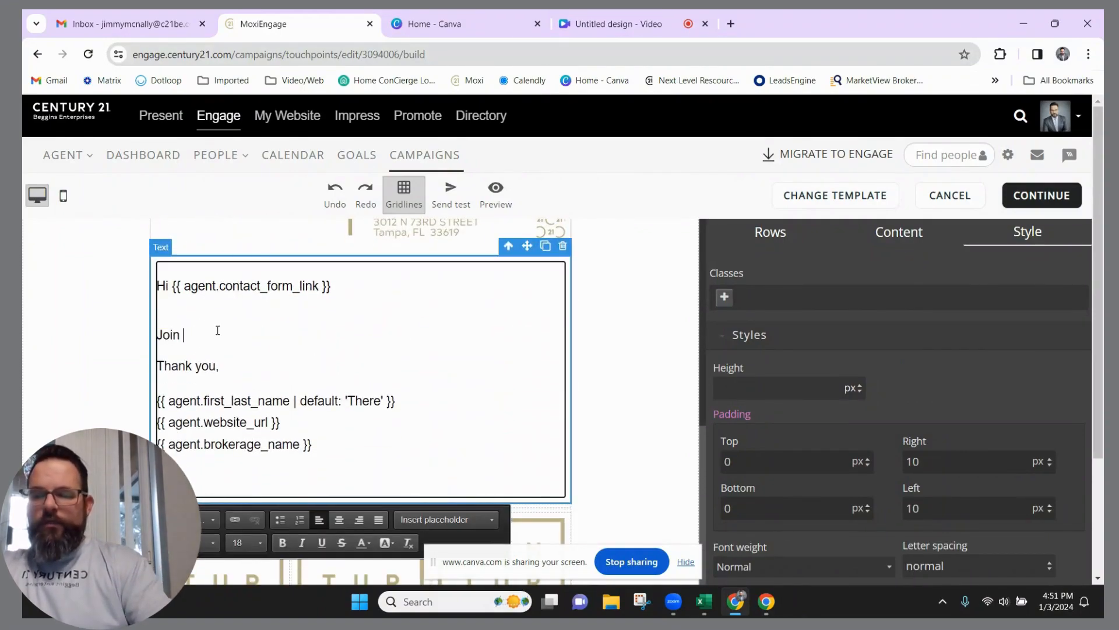
pyautogui.write('me for an')
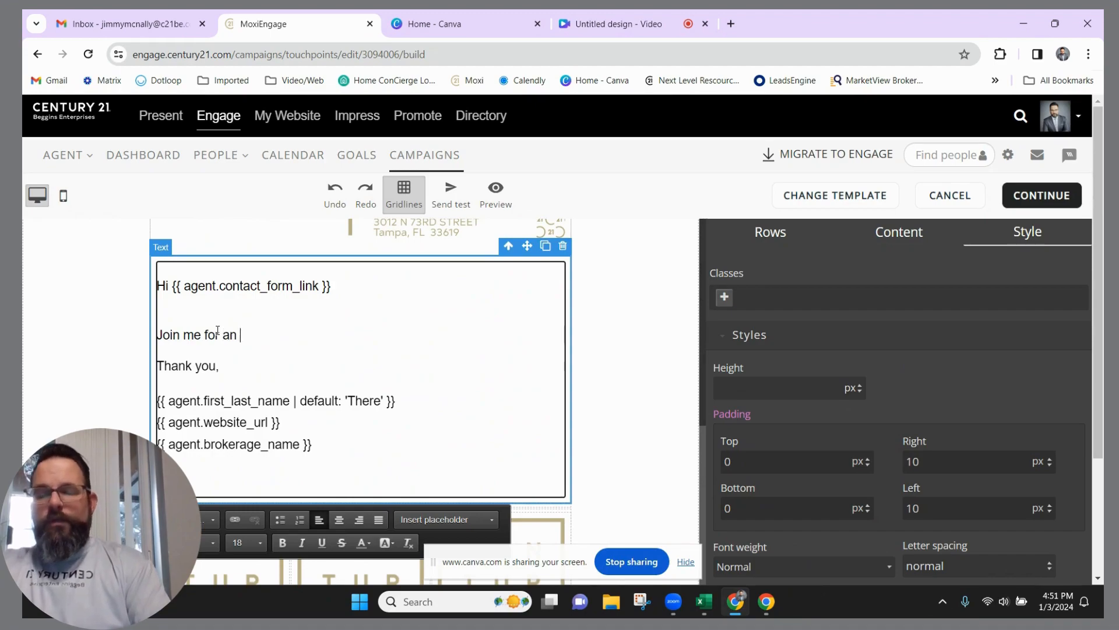
pyautogui.press('BackSpace')
pyautogui.press('BackSpace')
pyautogui.press('BackSpace')
pyautogui.press('BackSpace')
pyautogui.press('BackSpace')
pyautogui.press('BackSpace')
pyautogui.press('BackSpace')
pyautogui.press('BackSpace')
pyautogui.press('BackSpace')
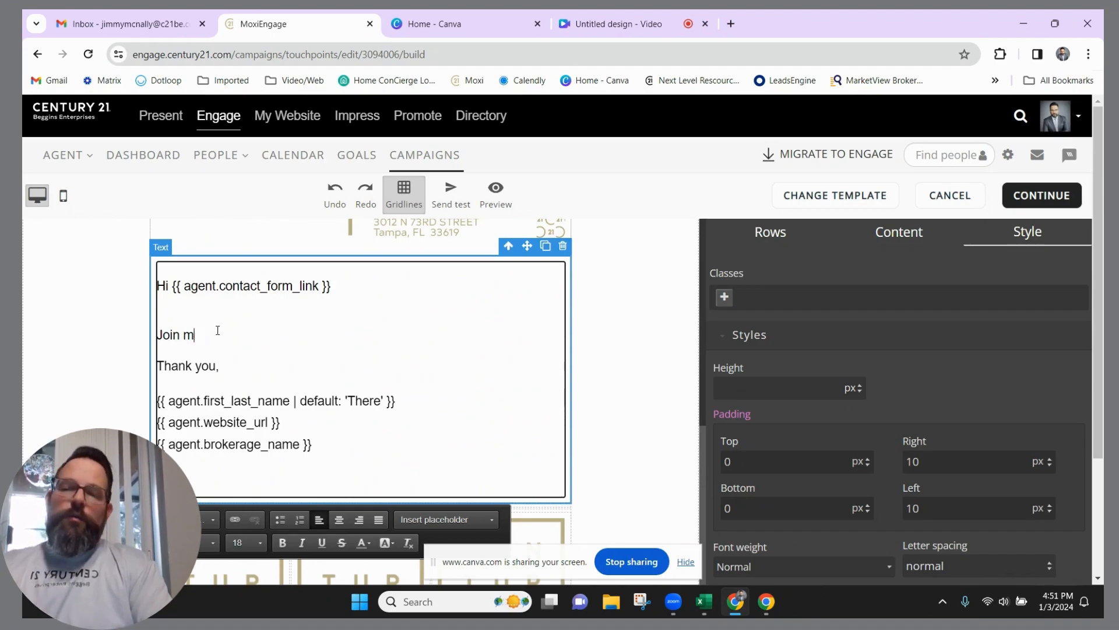
pyautogui.press('BackSpace')
pyautogui.press('BackSpace')
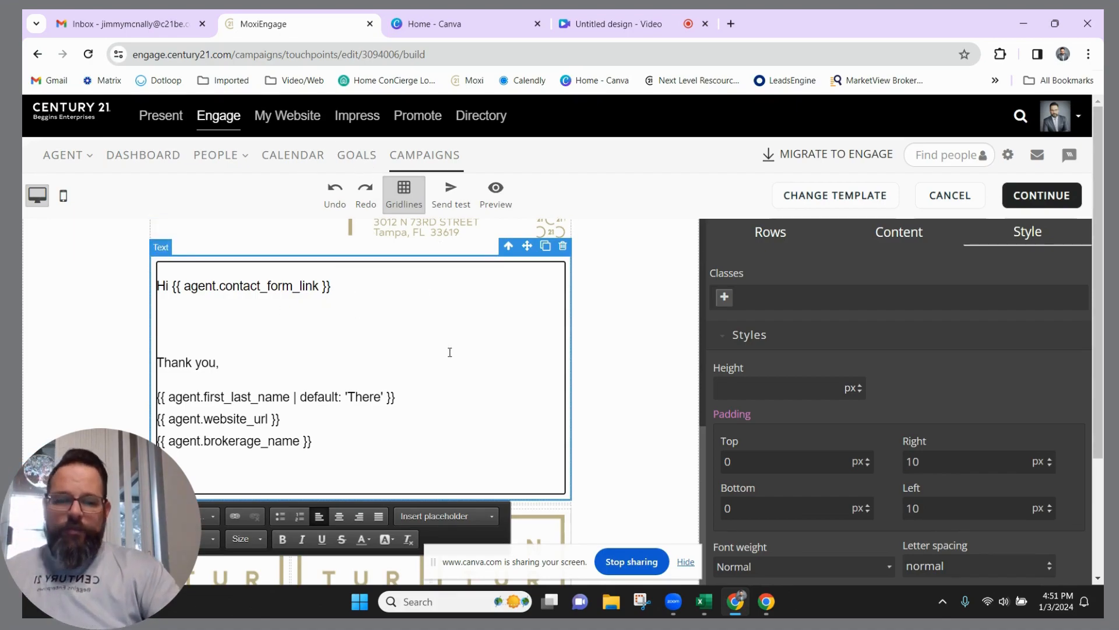
# Finish the content editing and save the Test Campaign part 1 email
pyautogui.scroll(5, 583, 393)
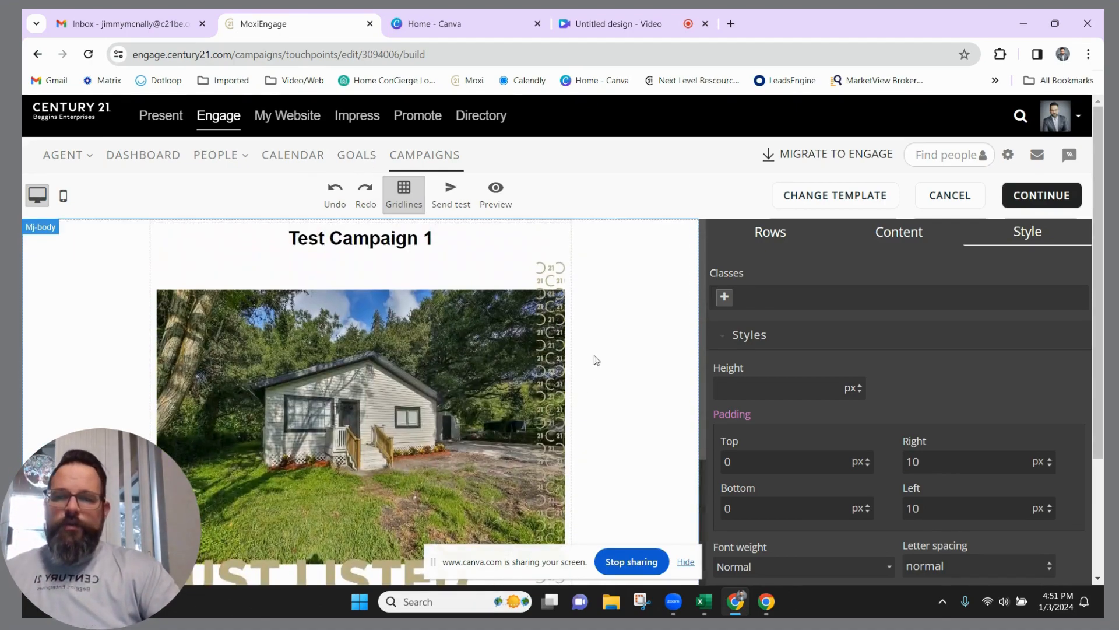
pyautogui.click(1056, 197)
pyautogui.click(989, 220)
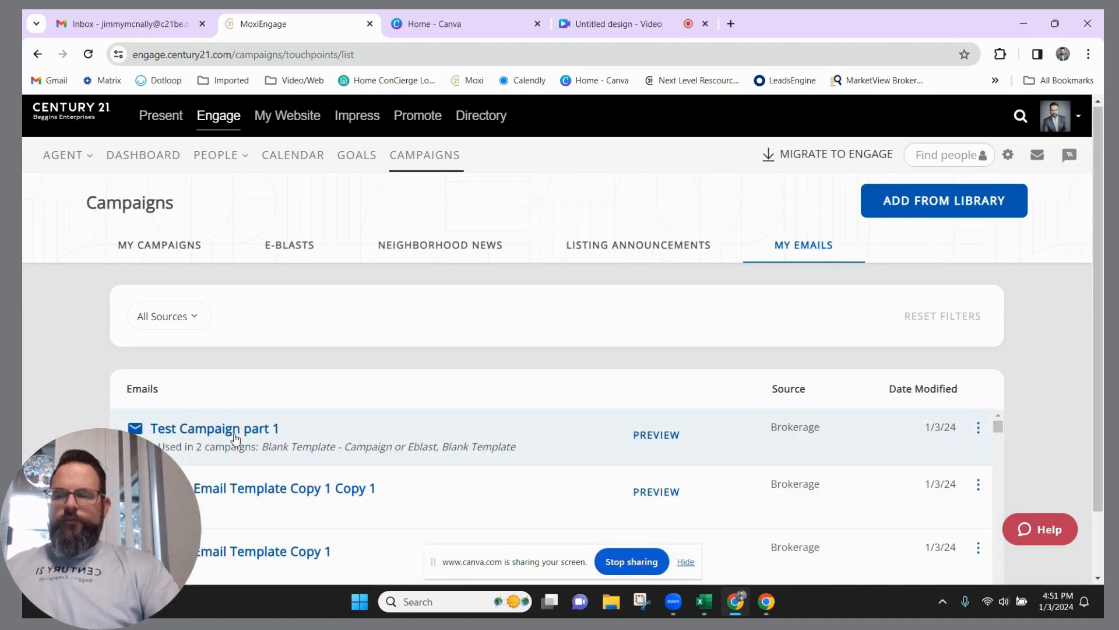
# Open the email "Blank Email Template Copy 1 Copy 1" and rename it "Test Campaign 2"
pyautogui.scroll(-1, 237, 470)
pyautogui.scroll(1, 245, 470)
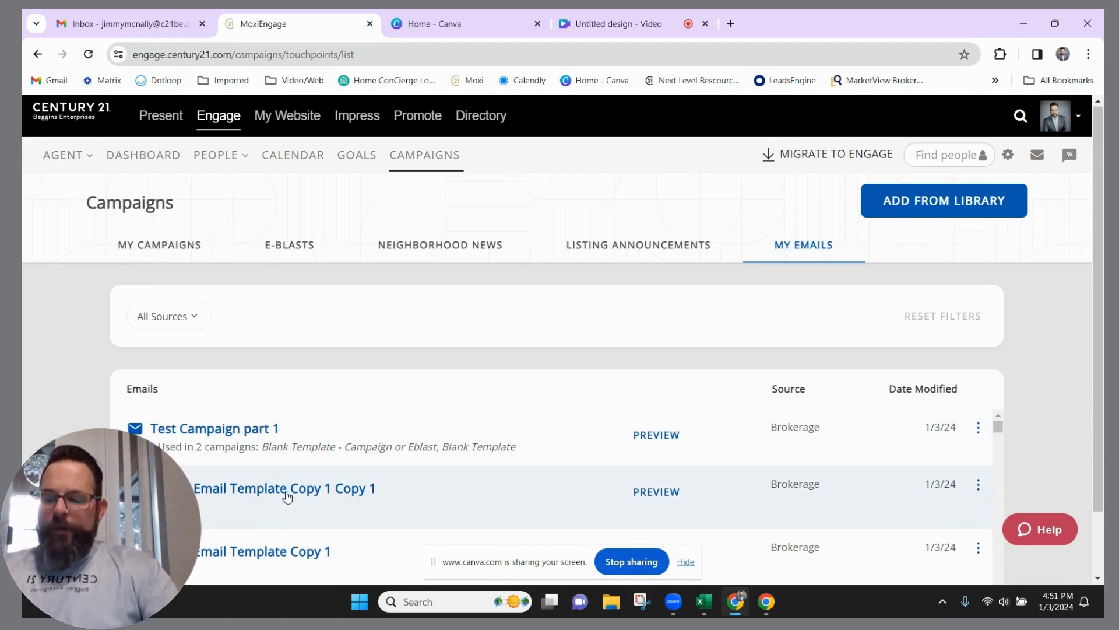
pyautogui.click(298, 496)
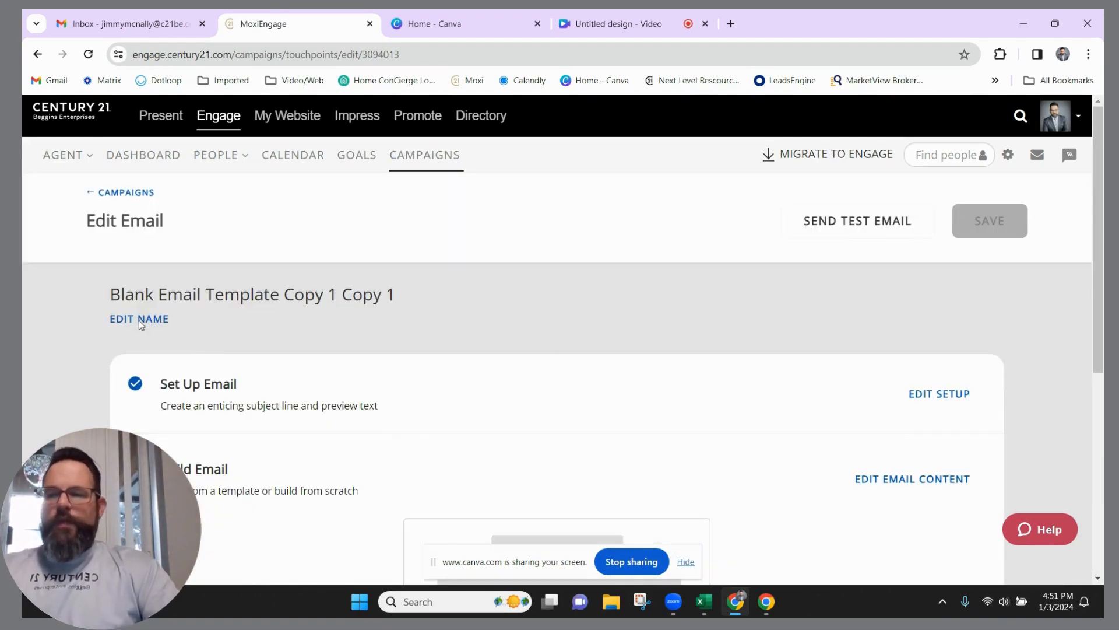
pyautogui.click(139, 320)
pyautogui.tripleClick(162, 310)
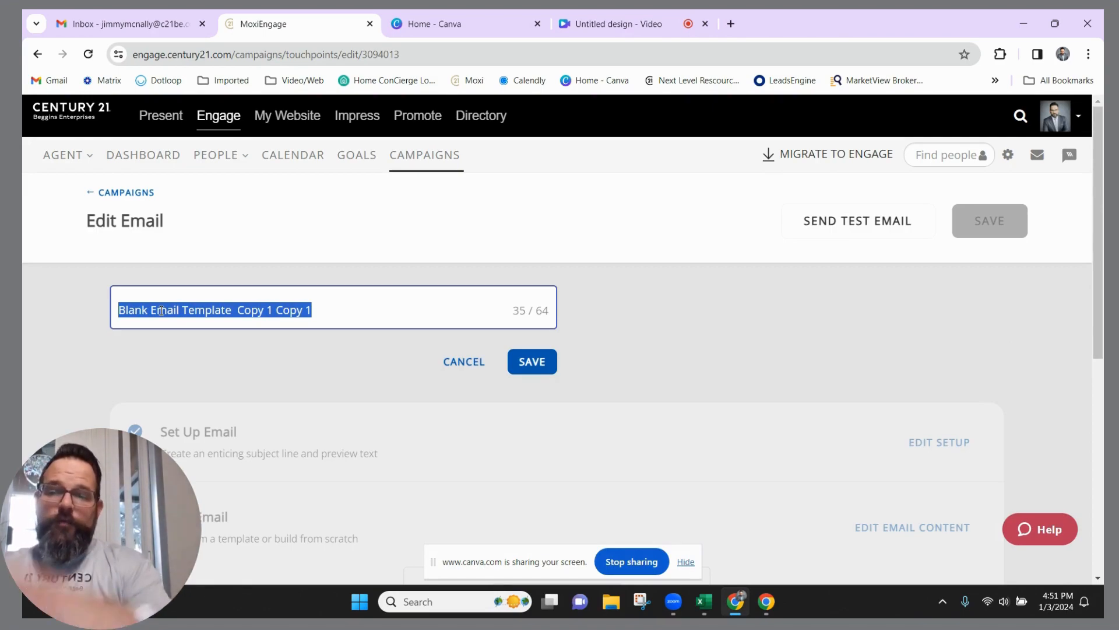
pyautogui.write('Test C')
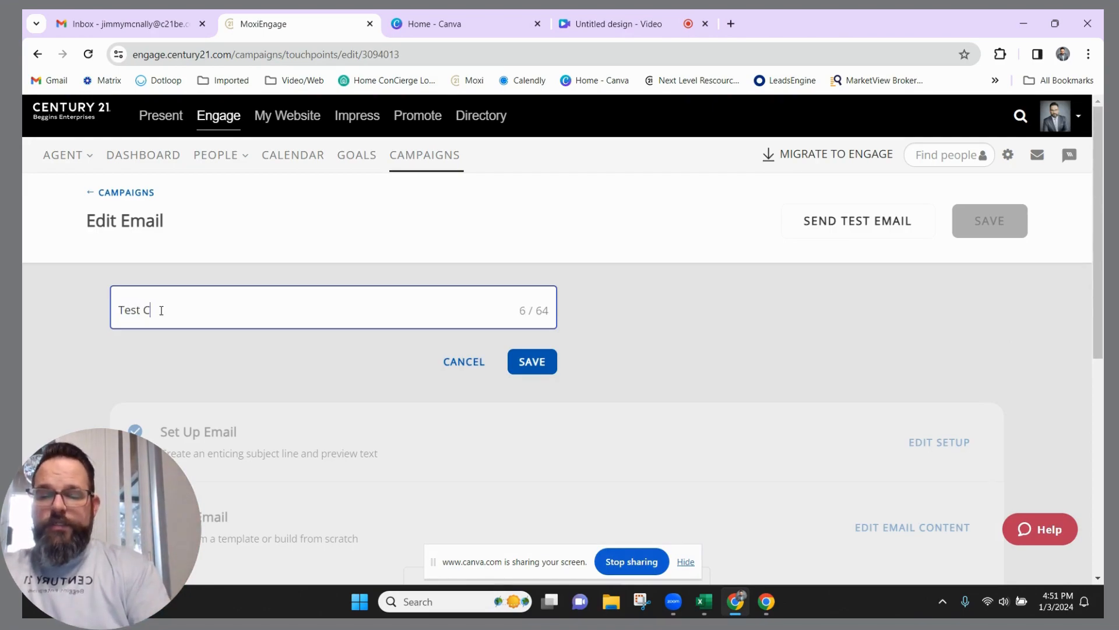
pyautogui.write('ampaign 2')
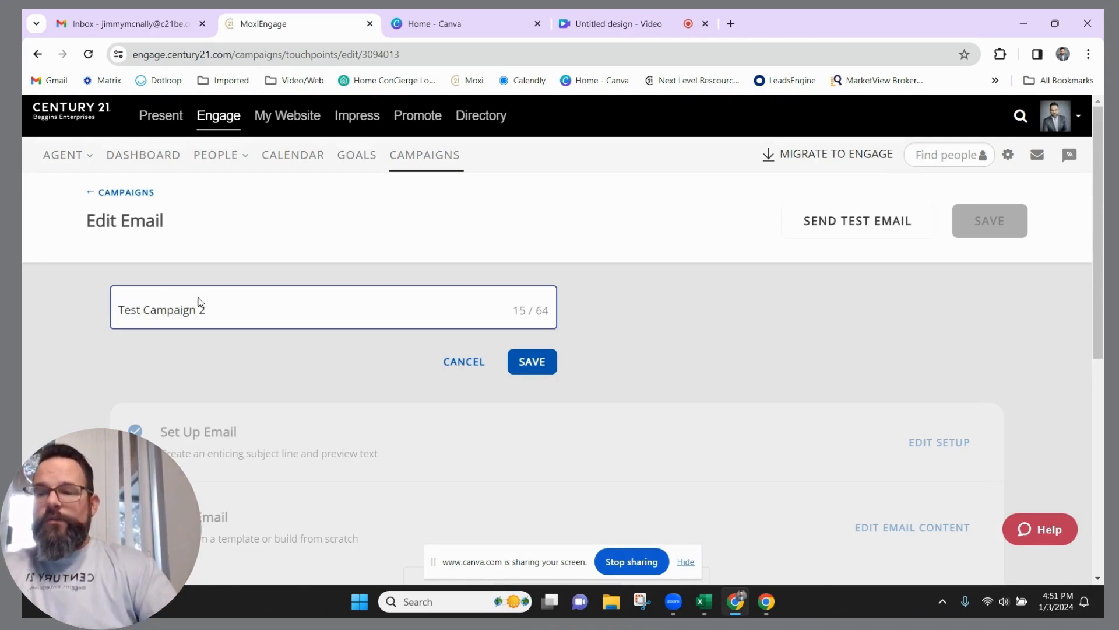
pyautogui.click(545, 362)
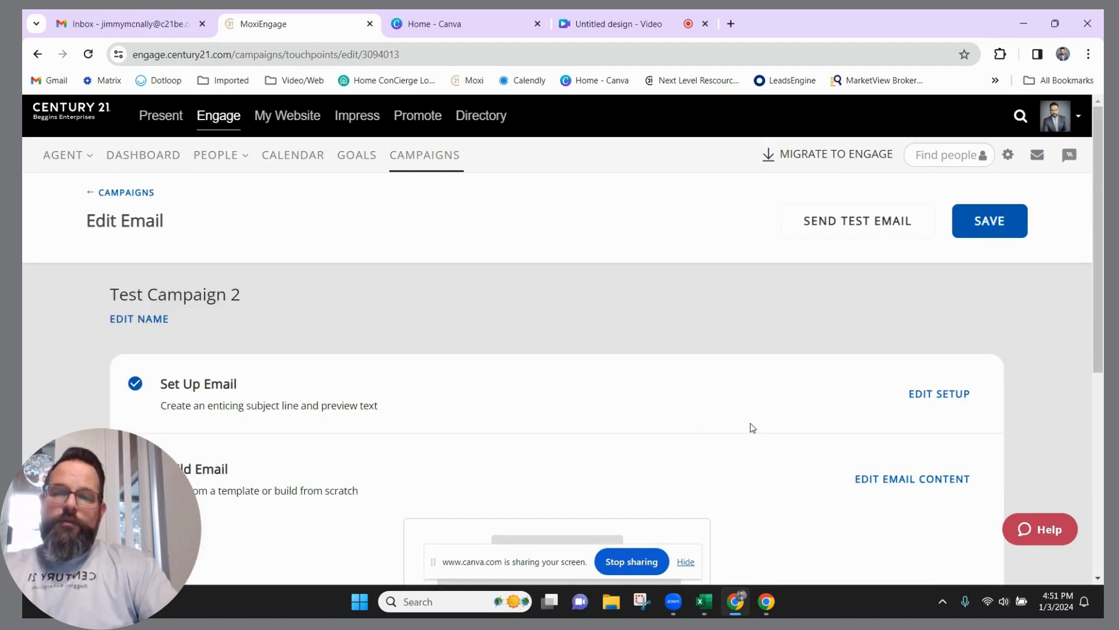
# Review the setup and content of Test Campaign 2 without editing them, and save the email
pyautogui.click(919, 402)
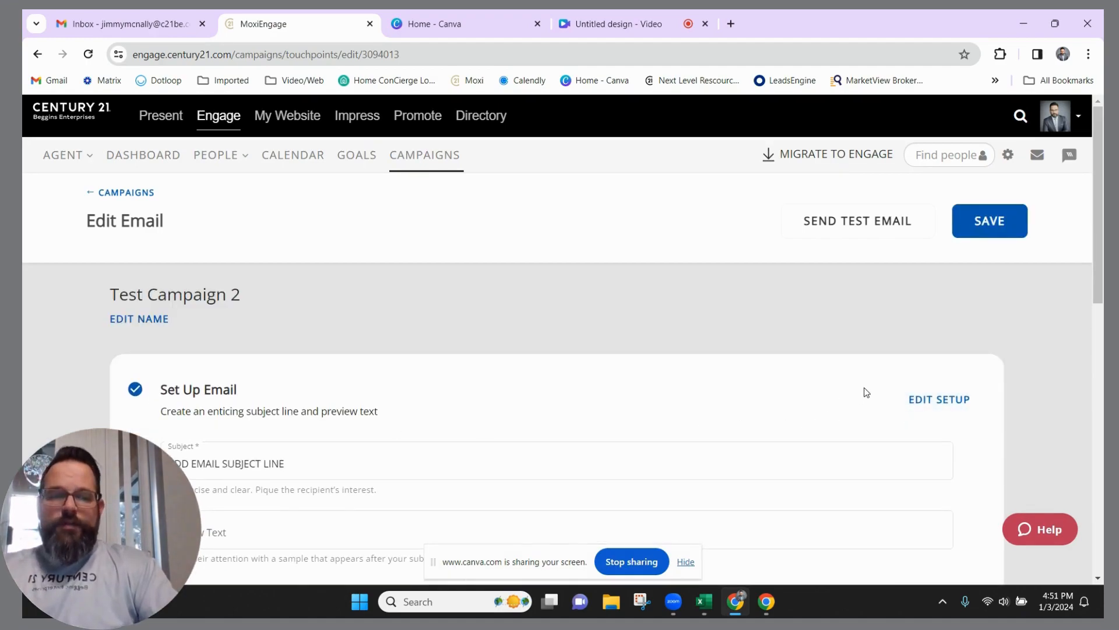
pyautogui.click(956, 406)
pyautogui.scroll(-2, 695, 388)
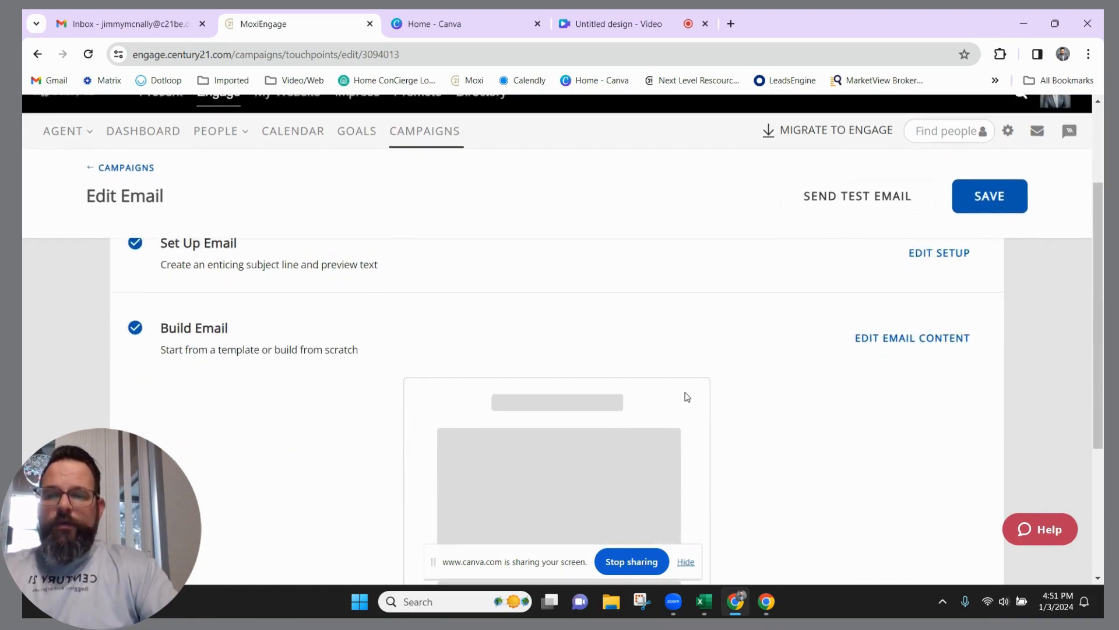
pyautogui.click(916, 346)
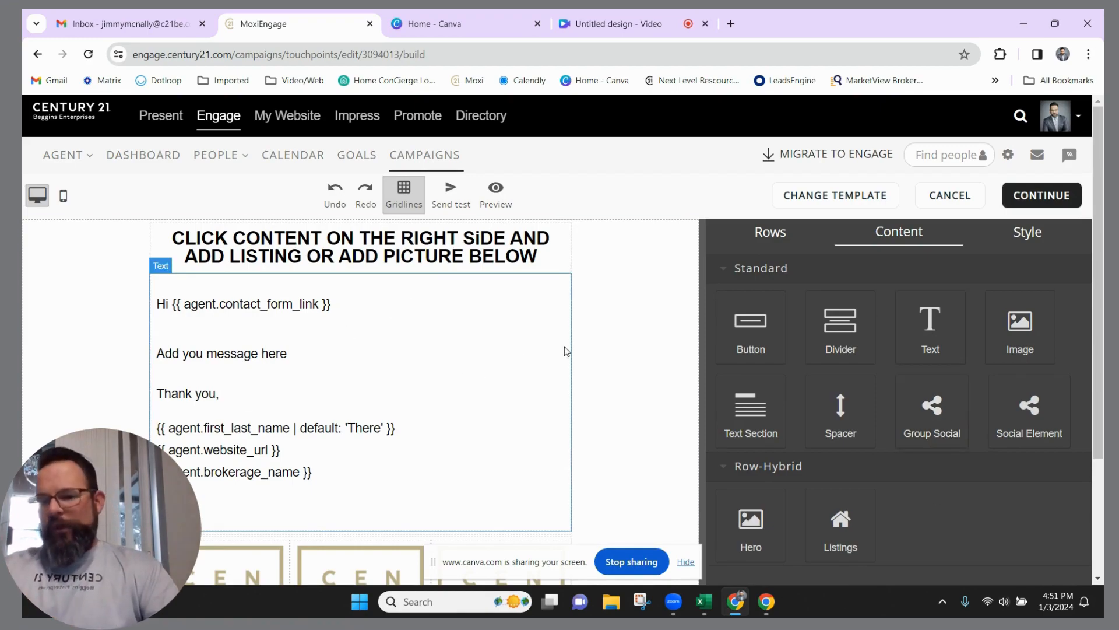
pyautogui.click(1032, 198)
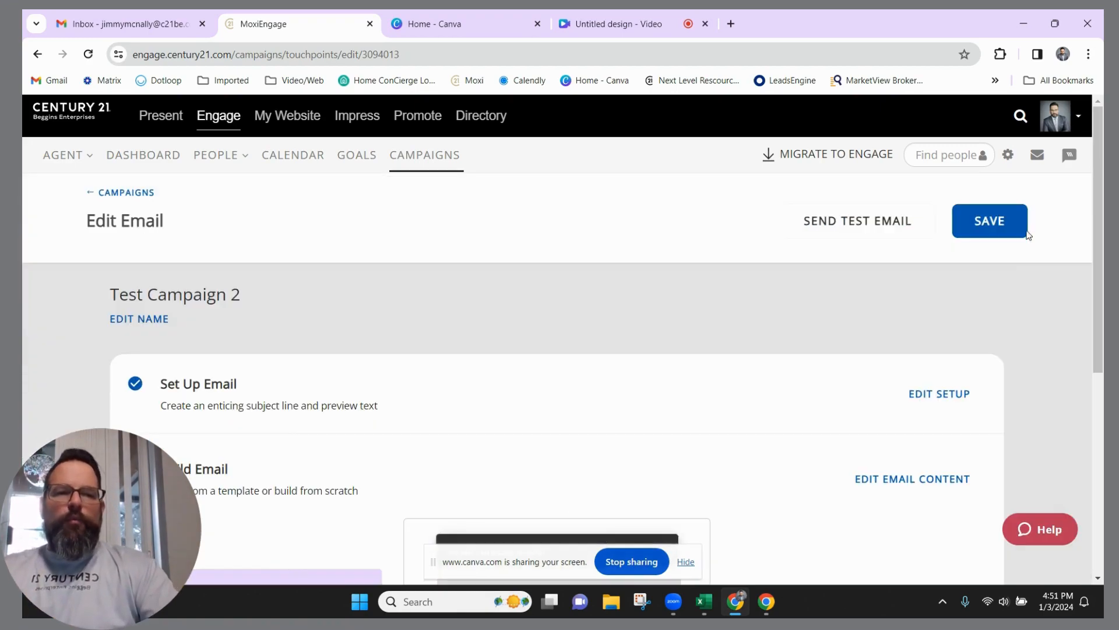
pyautogui.click(988, 221)
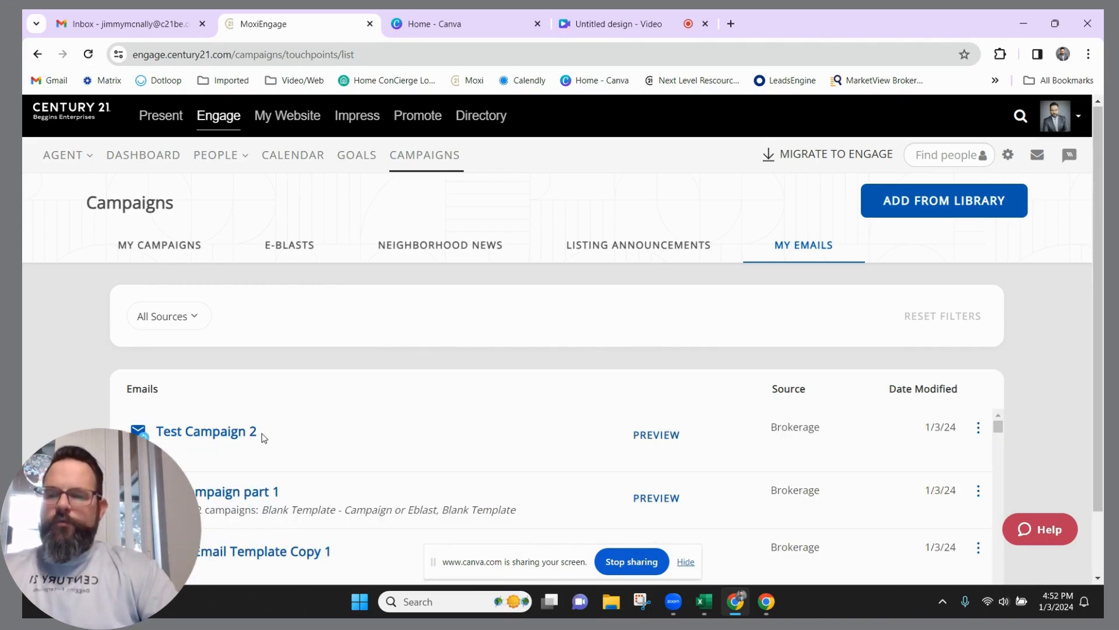
# Open the email "Blank Email Template Copy 1" and rename it "Test Campaign Part 3"
pyautogui.scroll(-2, 261, 432)
pyautogui.scroll(1, 295, 446)
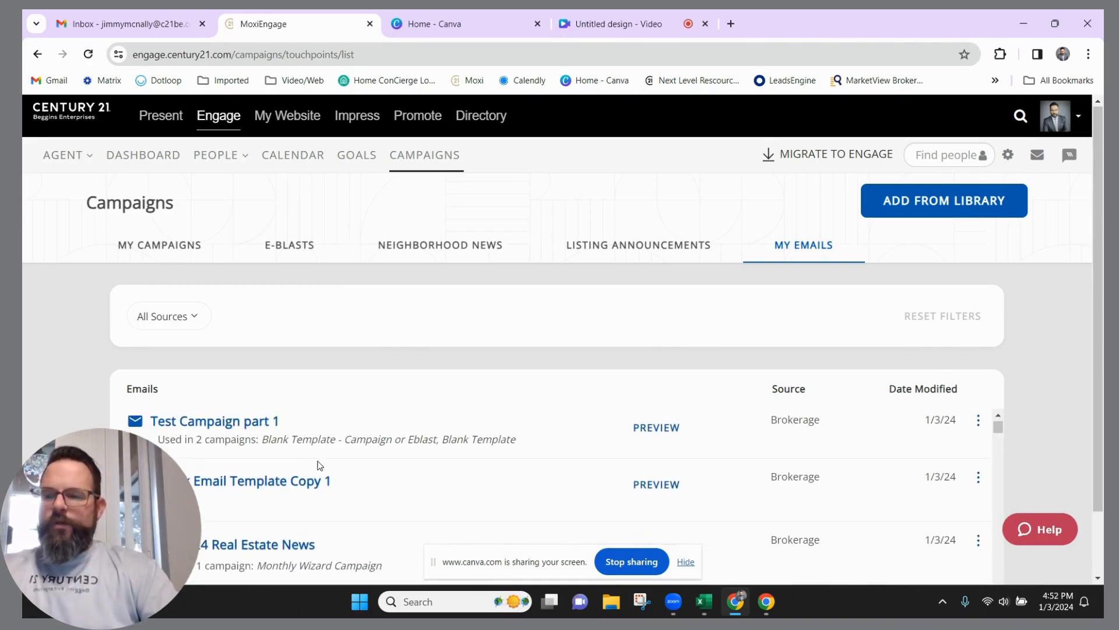
pyautogui.click(276, 485)
pyautogui.click(159, 320)
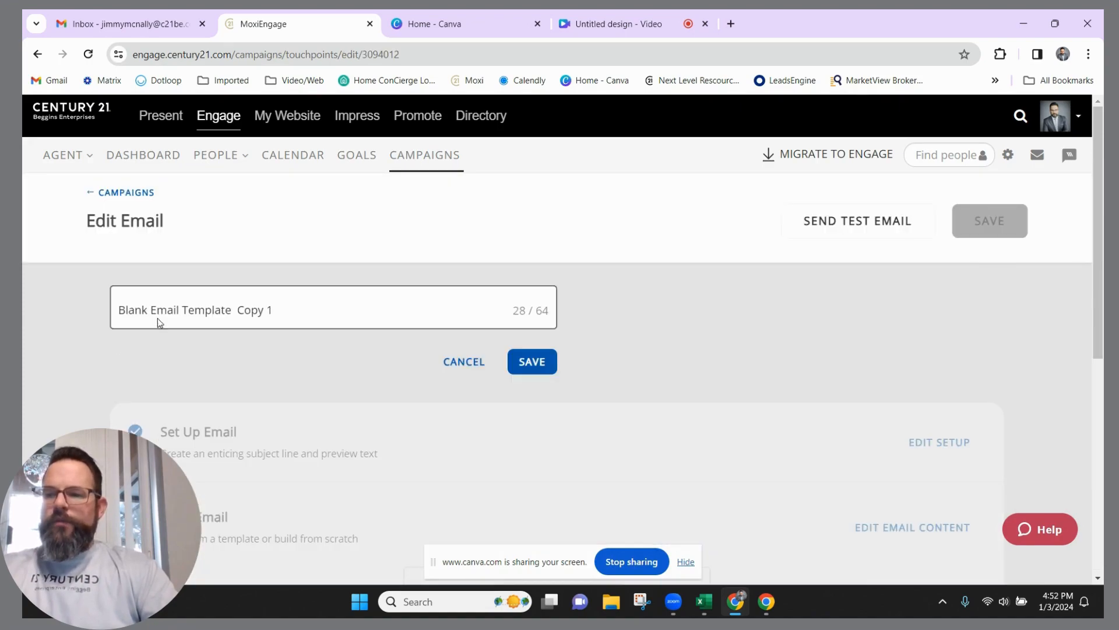
pyautogui.click(177, 309)
pyautogui.hotkey('ctrl', 'a')
pyautogui.write('test ')
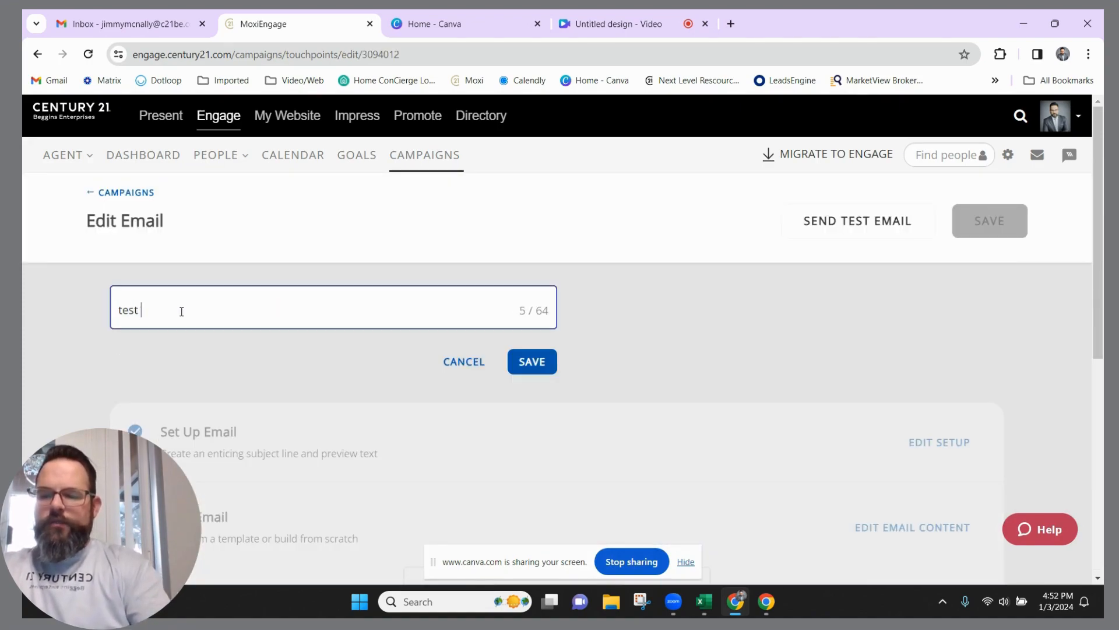
pyautogui.write('Campaign ')
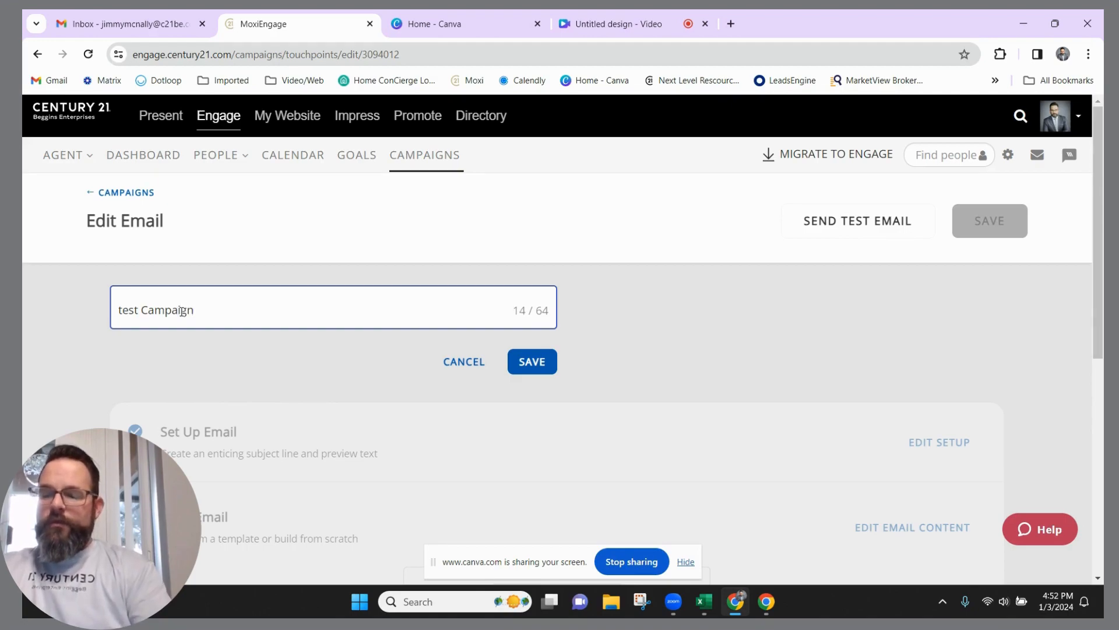
pyautogui.write('Part 3')
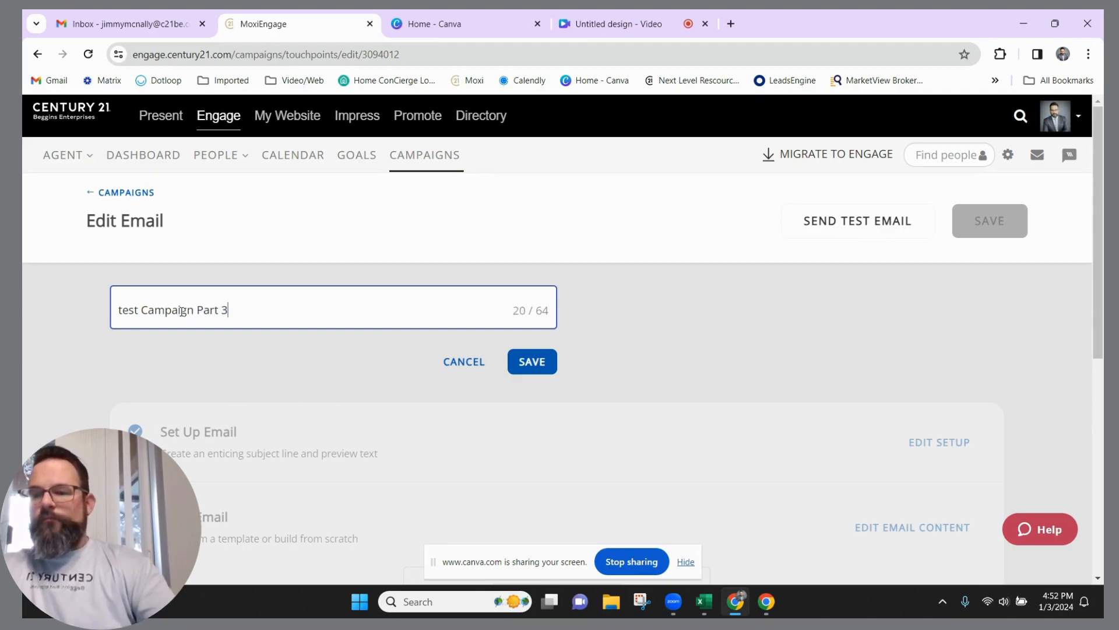
pyautogui.press('BackSpace')
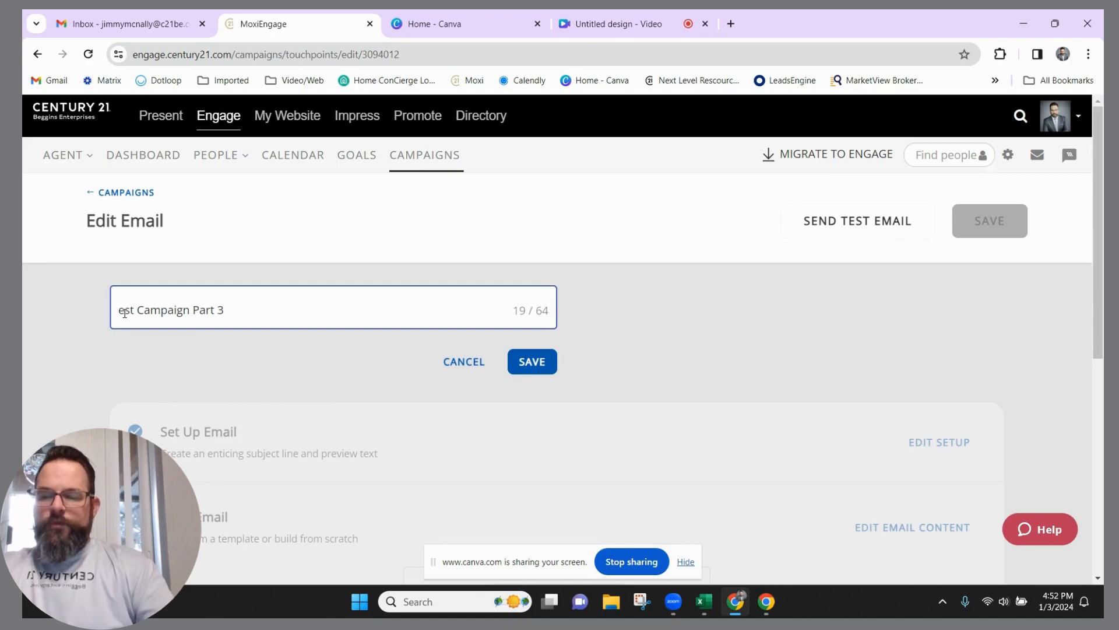
pyautogui.write('T')
pyautogui.click(535, 362)
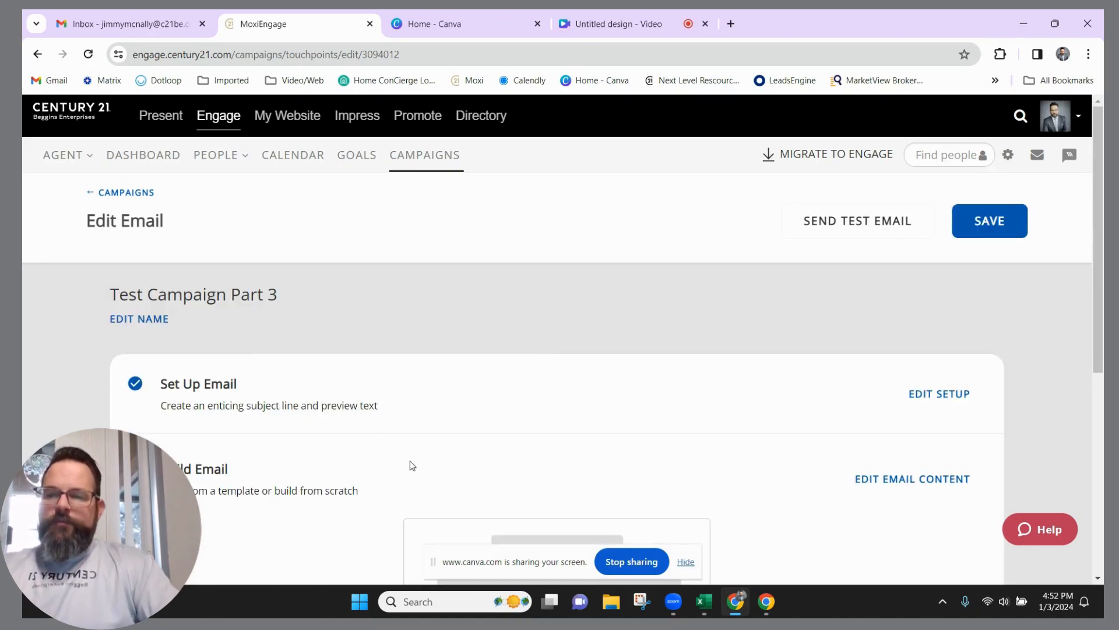
# Review the subject line and preview text setup of the Test Campaign Part 3 email without editing it
pyautogui.click(921, 395)
pyautogui.scroll(-1, 337, 464)
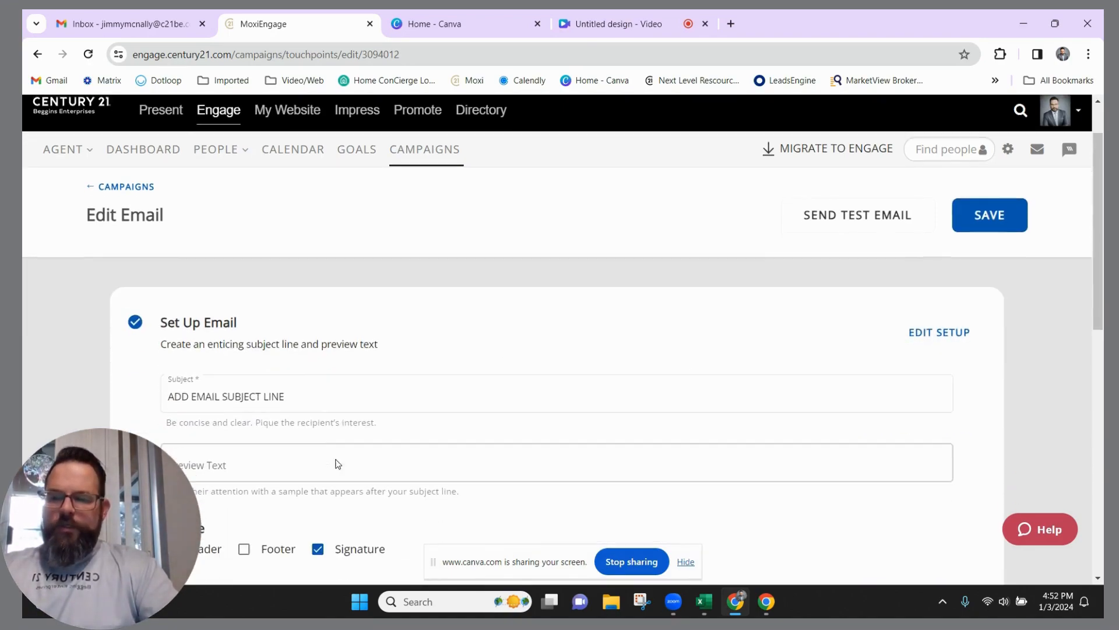
pyautogui.click(939, 324)
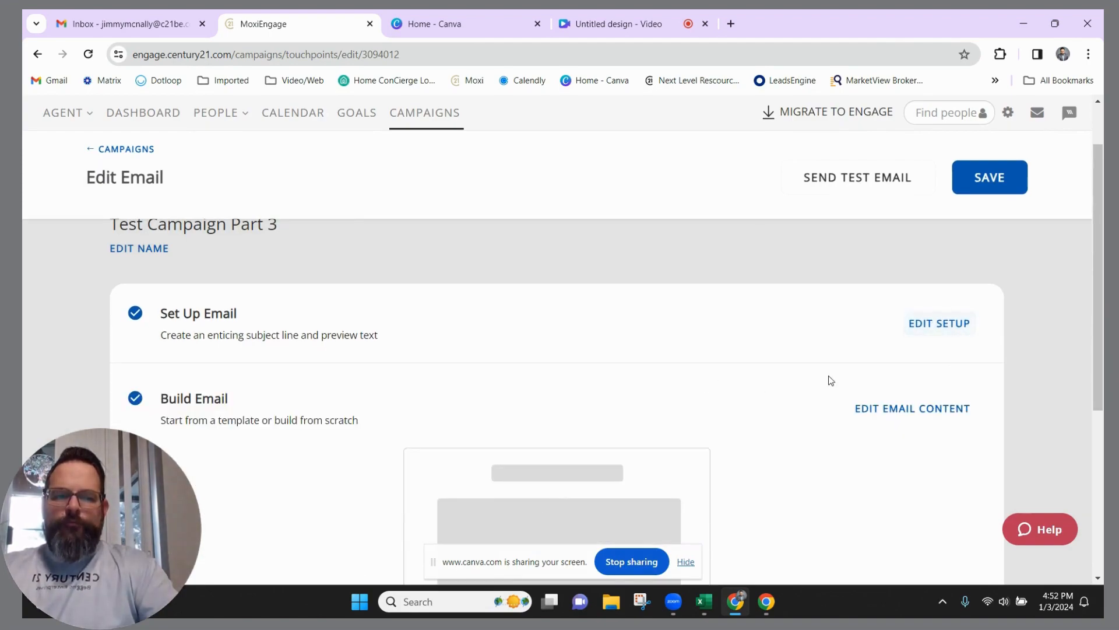
# Open the email's content and insert an image block below the heading, using the previously uploaded picture 6-27.png
pyautogui.click(874, 408)
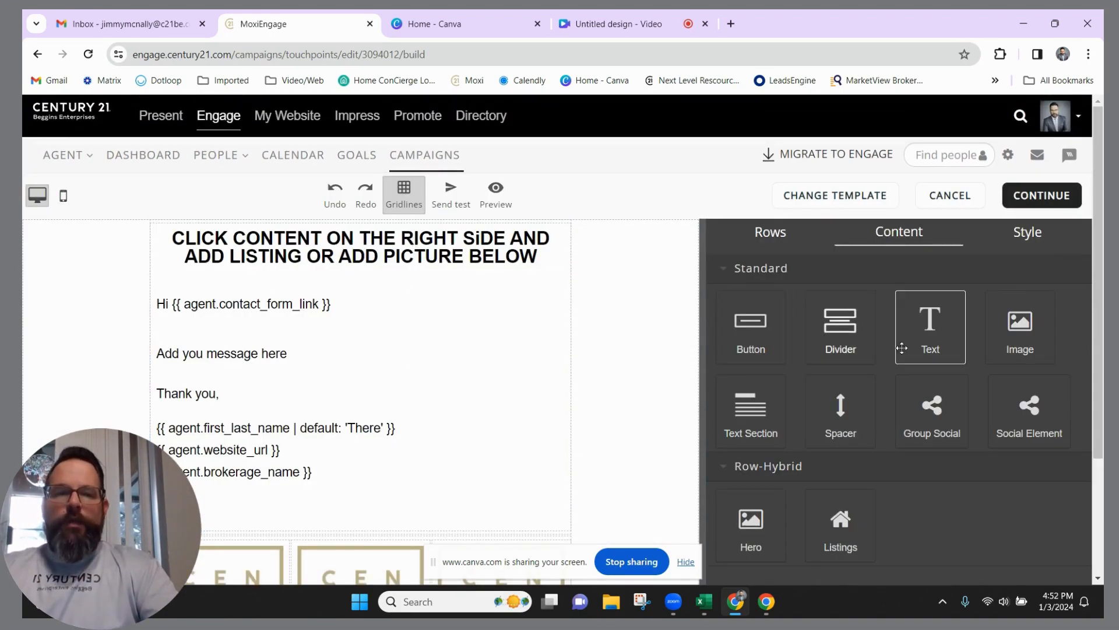
pyautogui.moveTo(1020, 335); pyautogui.dragTo(375, 341)
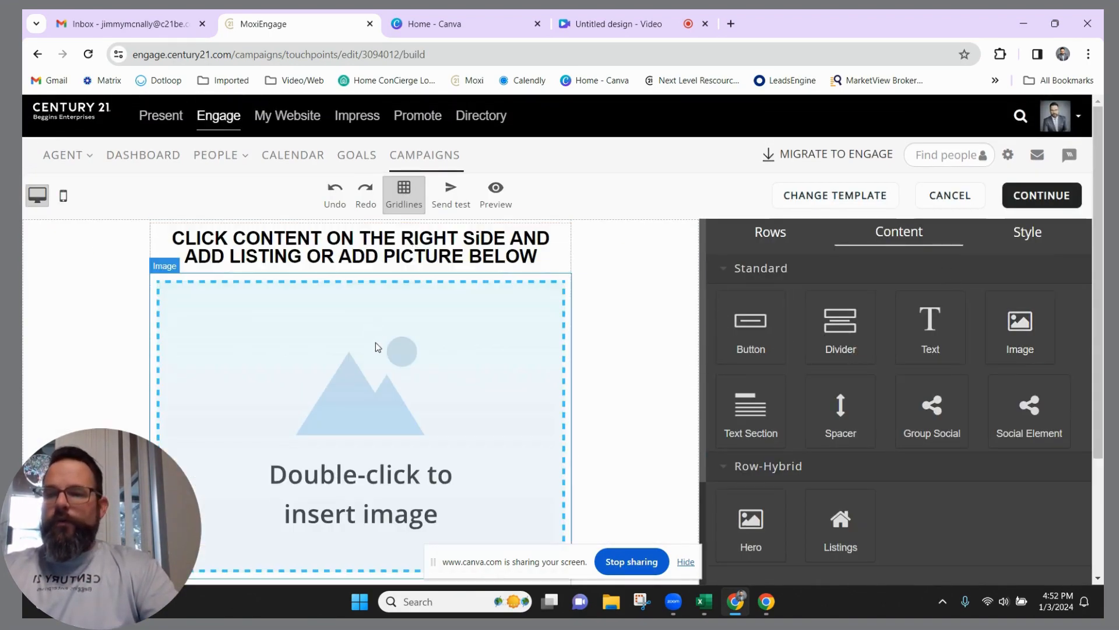
pyautogui.doubleClick(376, 415)
pyautogui.click(552, 394)
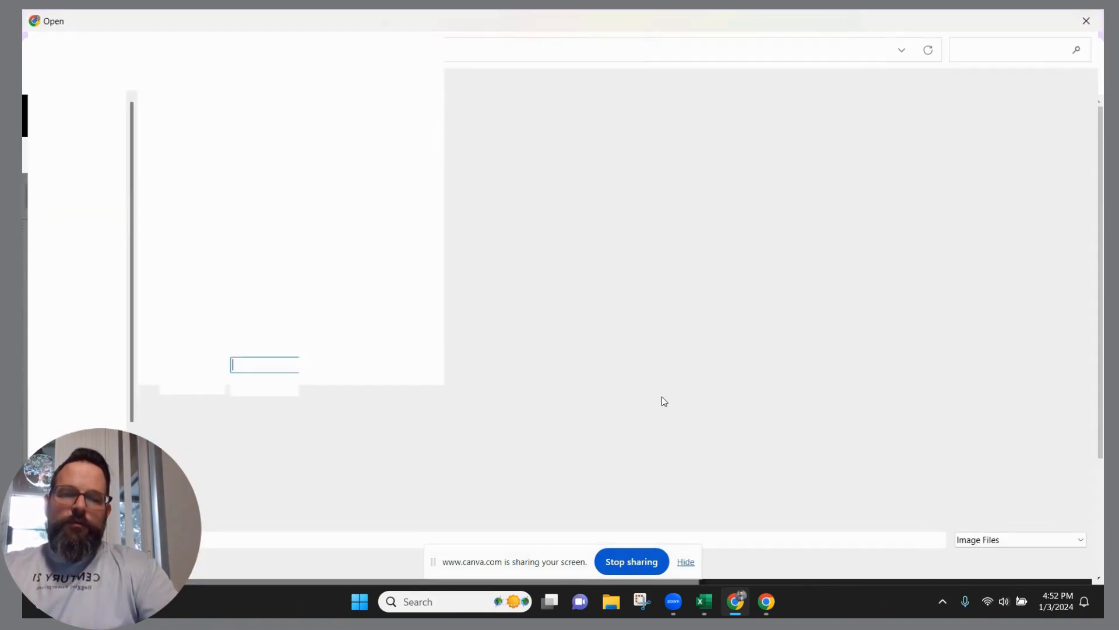
pyautogui.click(1087, 19)
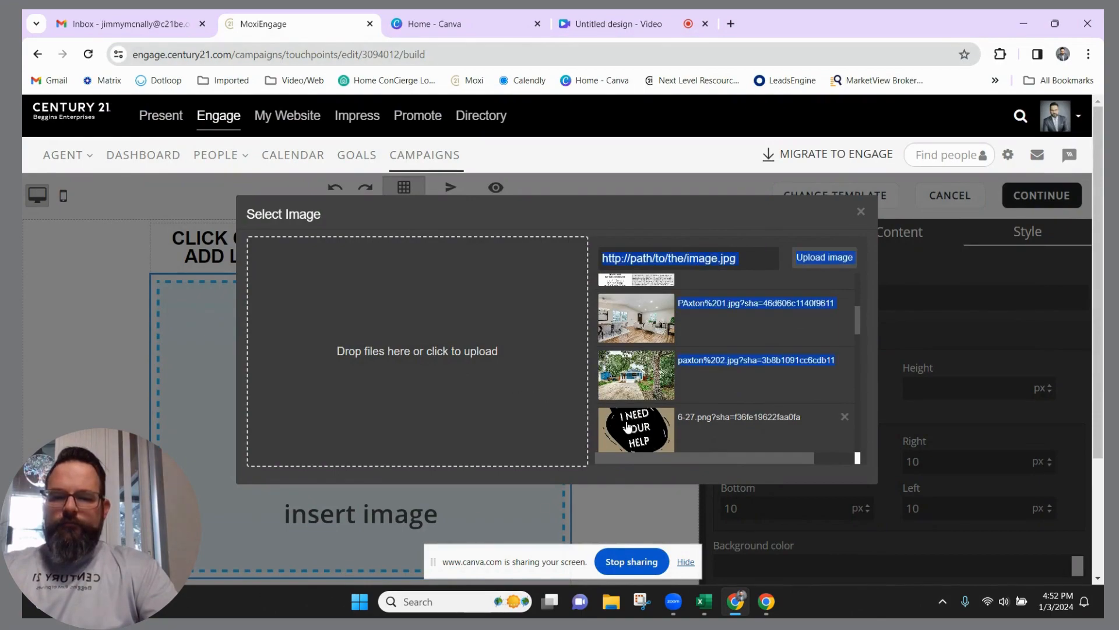
pyautogui.click(633, 429)
pyautogui.click(861, 211)
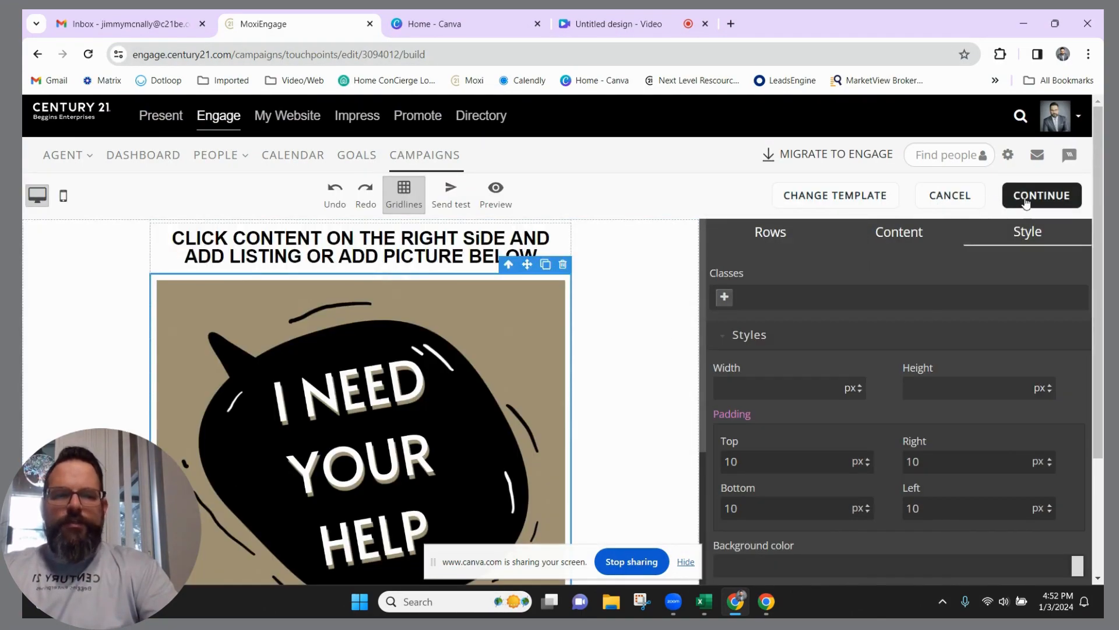
# Check the email layout, finish the content editing and save the Test Campaign Part 3 email
pyautogui.scroll(-4, 466, 401)
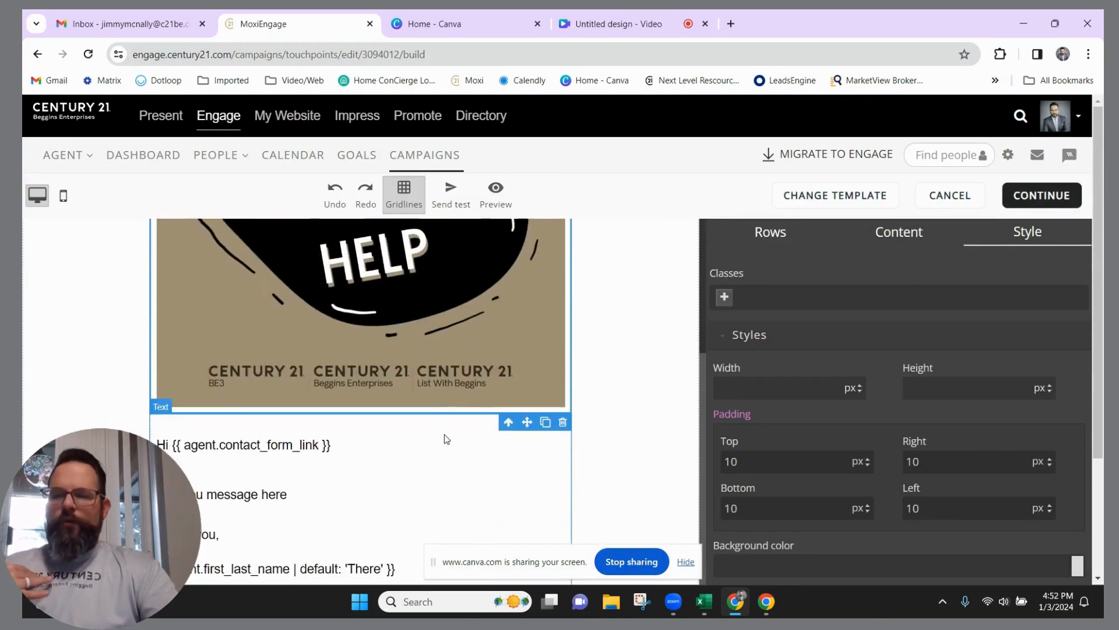
pyautogui.scroll(4, 669, 411)
pyautogui.click(1041, 194)
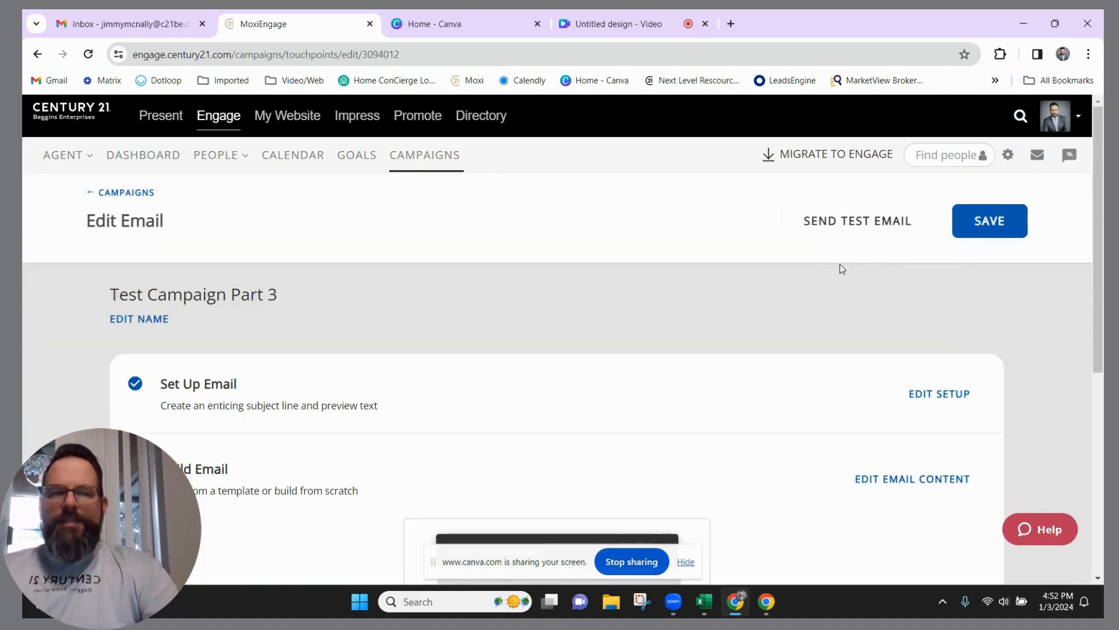
pyautogui.click(989, 219)
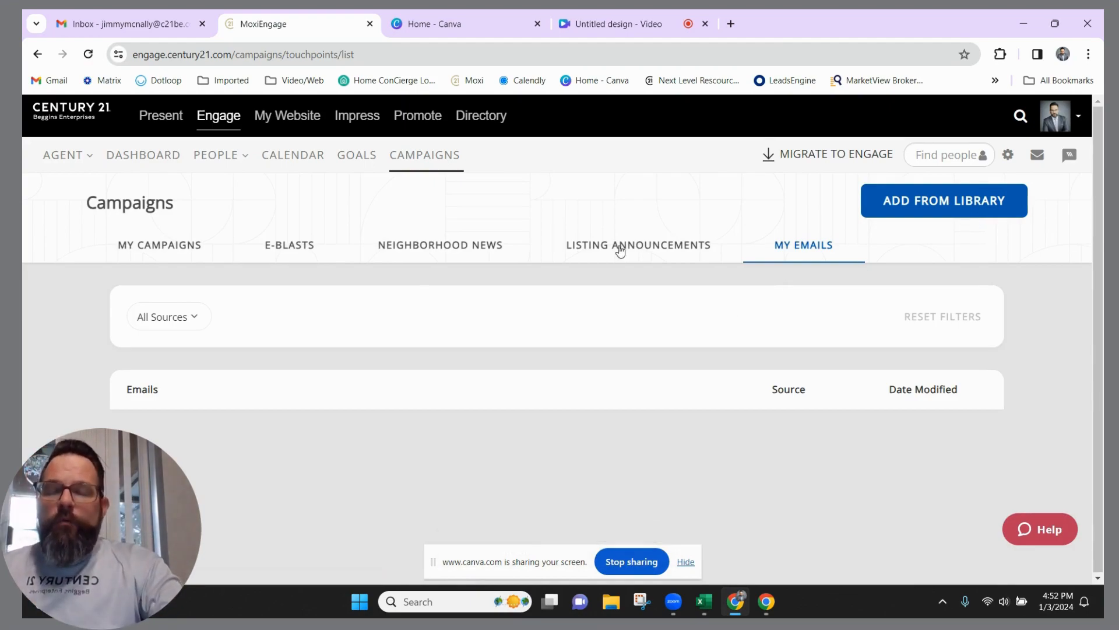
# Open "Blank Template - Campaign or Eblast" from the agent's own campaigns and rename it "Test Campaign For Demo"
pyautogui.click(160, 251)
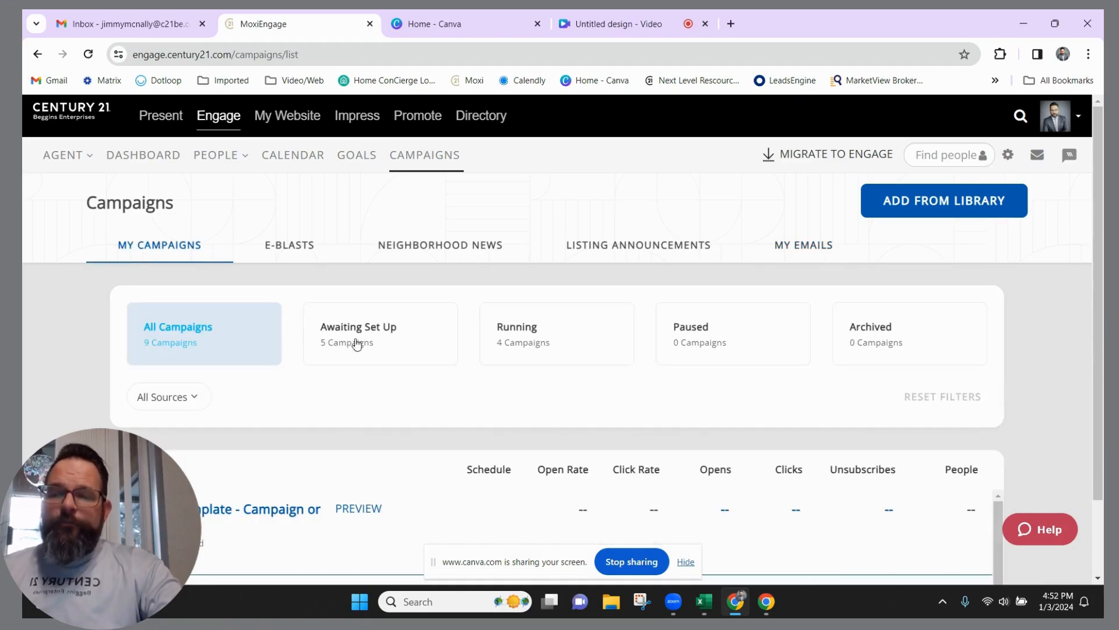
pyautogui.scroll(-1, 373, 358)
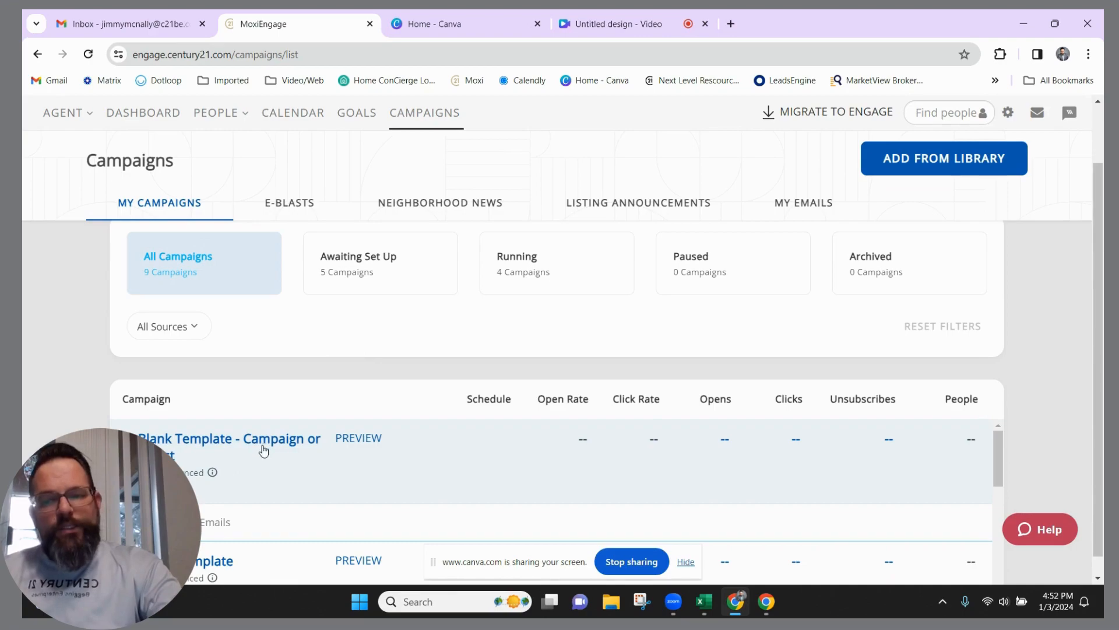
pyautogui.click(264, 446)
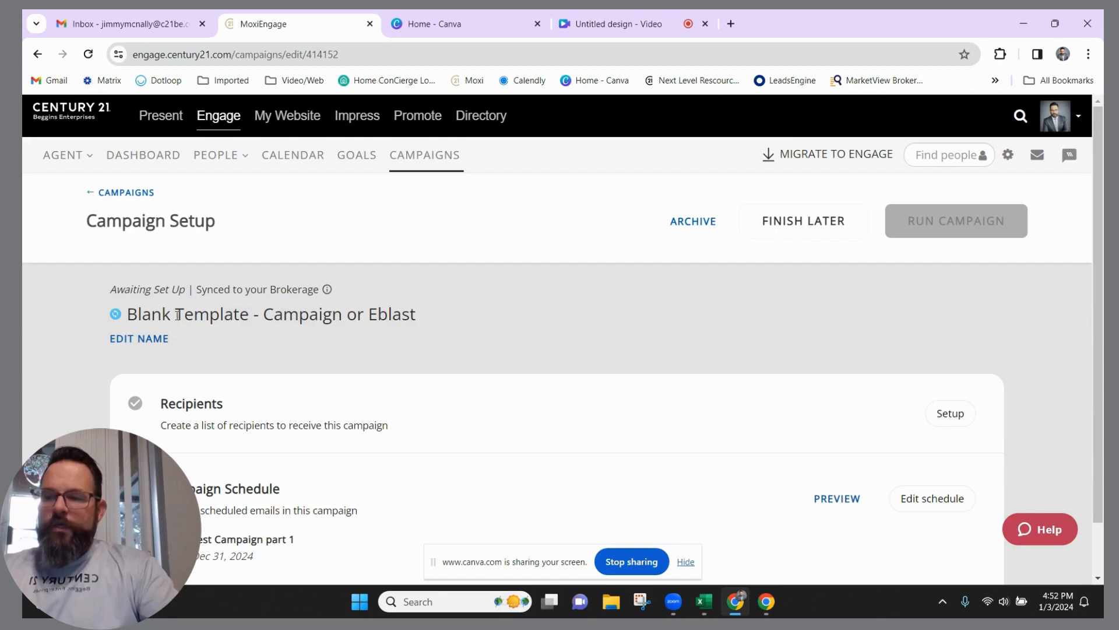
pyautogui.click(142, 346)
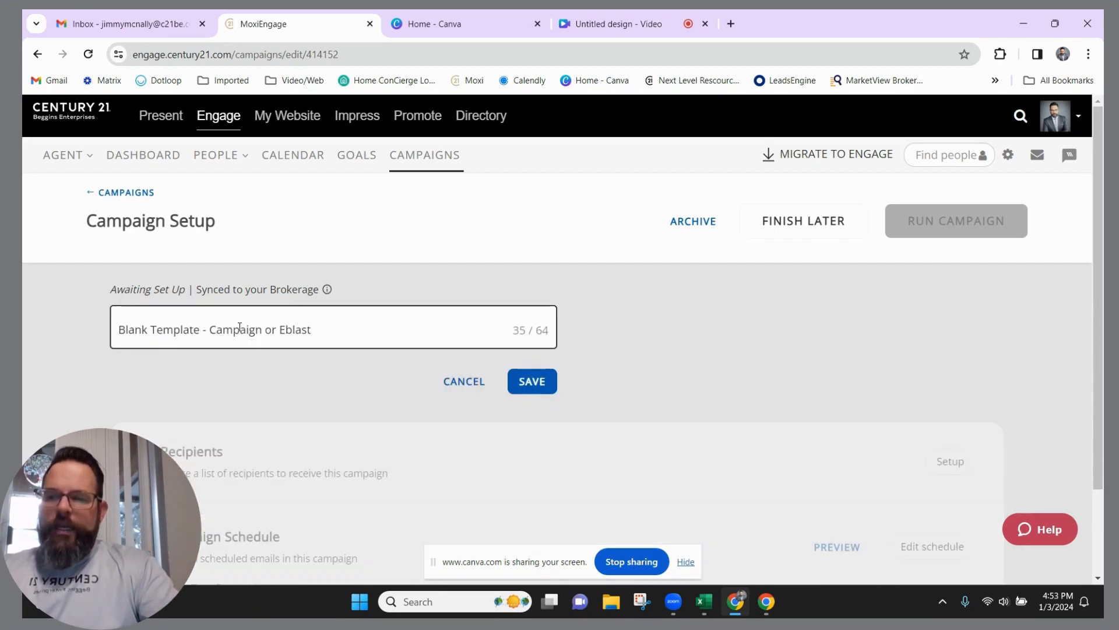
pyautogui.tripleClick(240, 326)
pyautogui.write('Test')
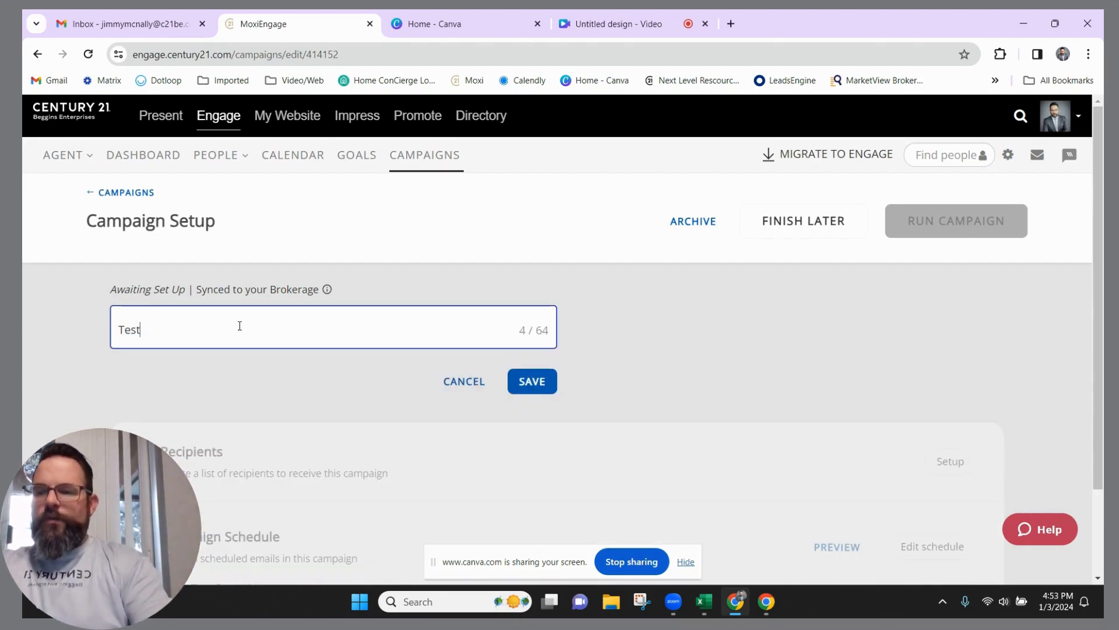
pyautogui.write(' Campaign ')
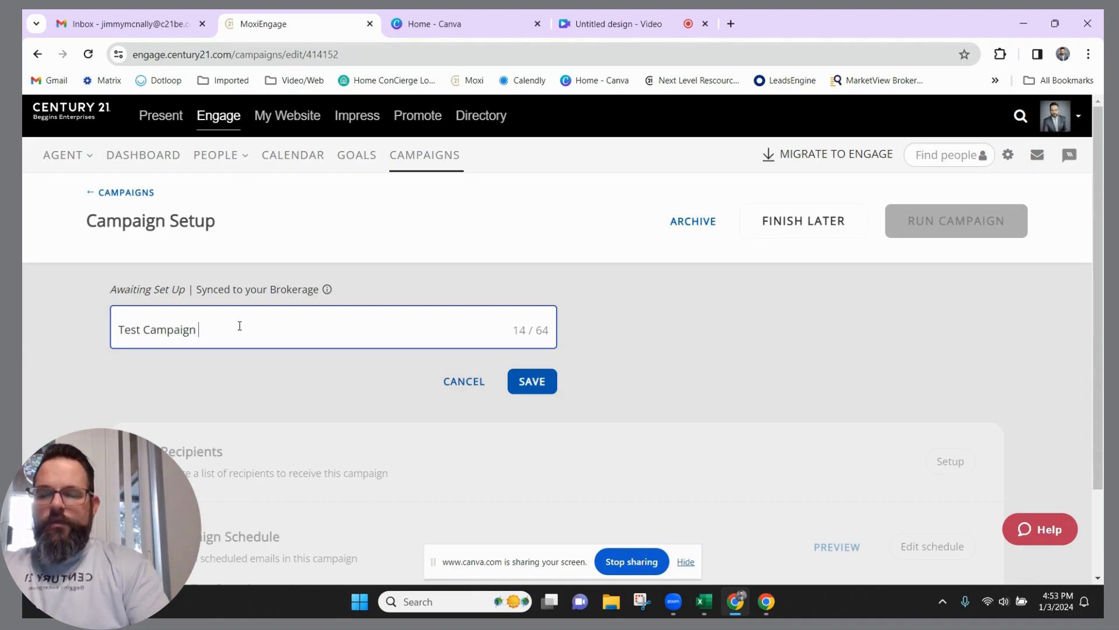
pyautogui.write('For Demo')
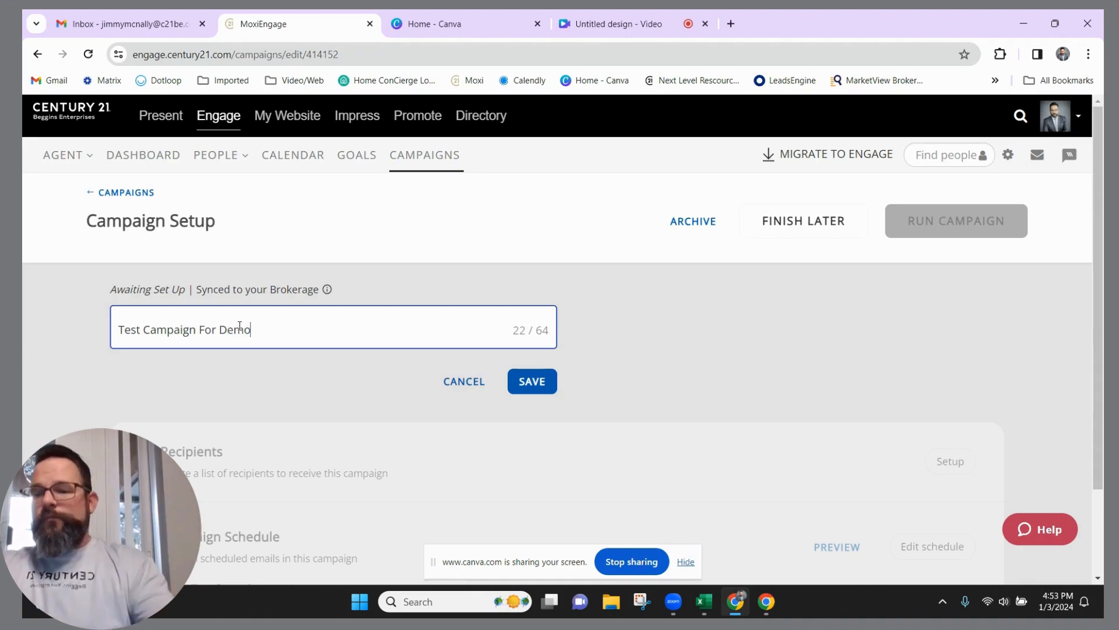
pyautogui.click(535, 388)
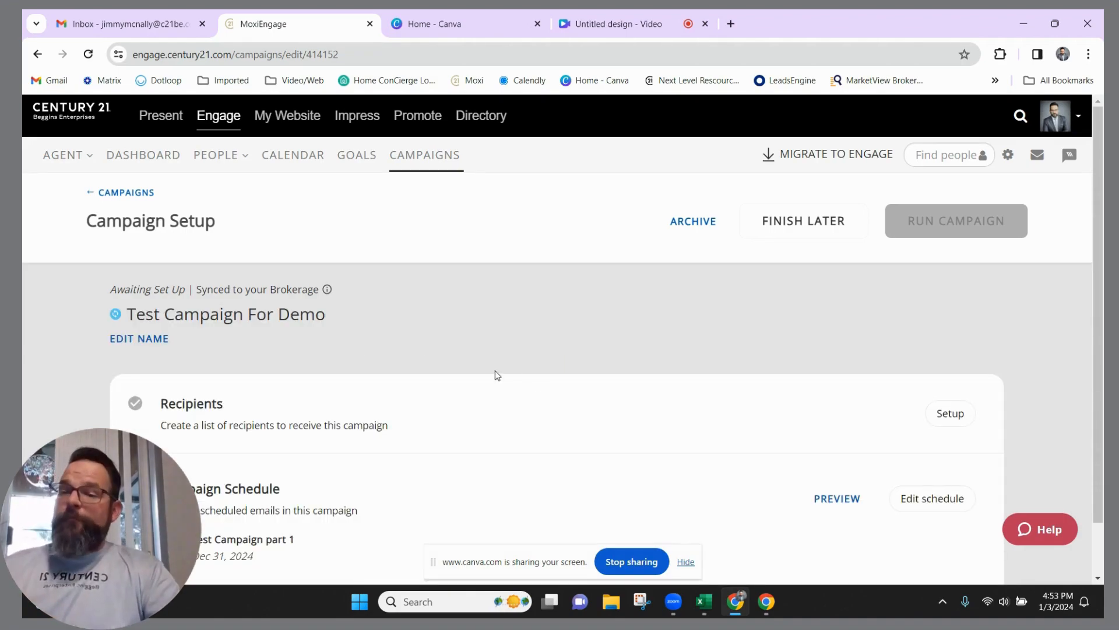
# Search people by the recipient's first name, add the first match to the campaign and save the recipients
pyautogui.click(952, 413)
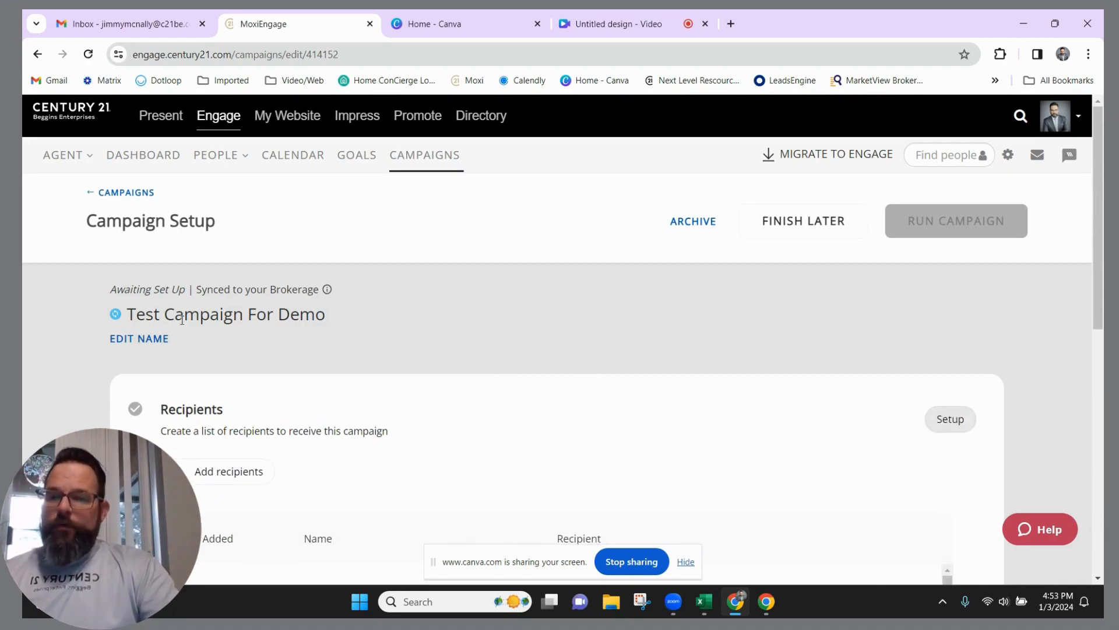
pyautogui.click(226, 471)
pyautogui.click(708, 275)
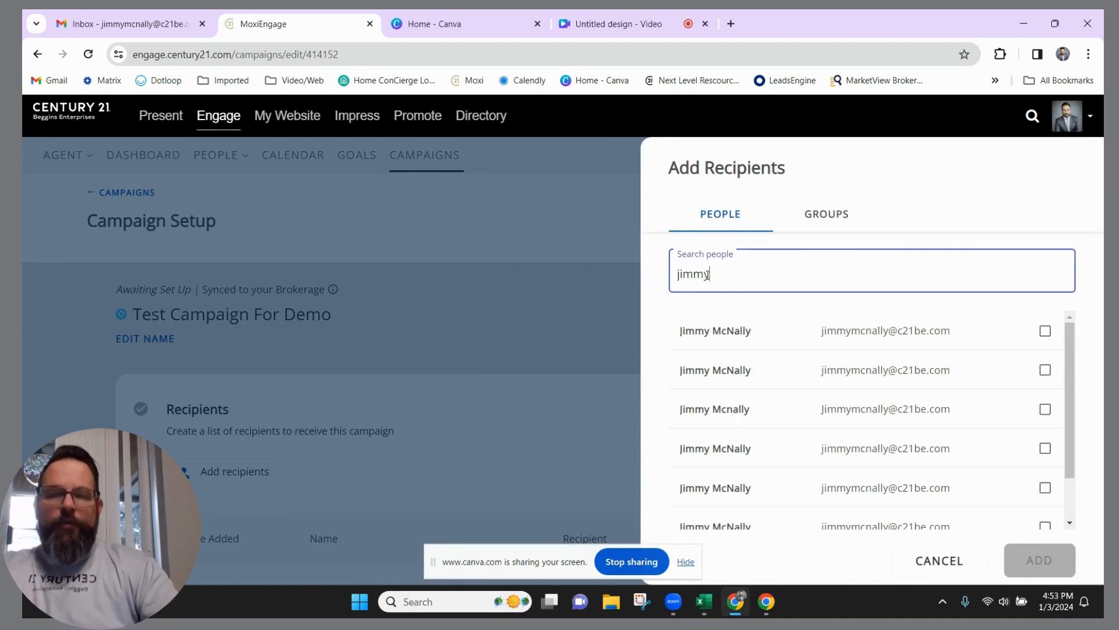
pyautogui.click(1046, 330)
pyautogui.click(1039, 559)
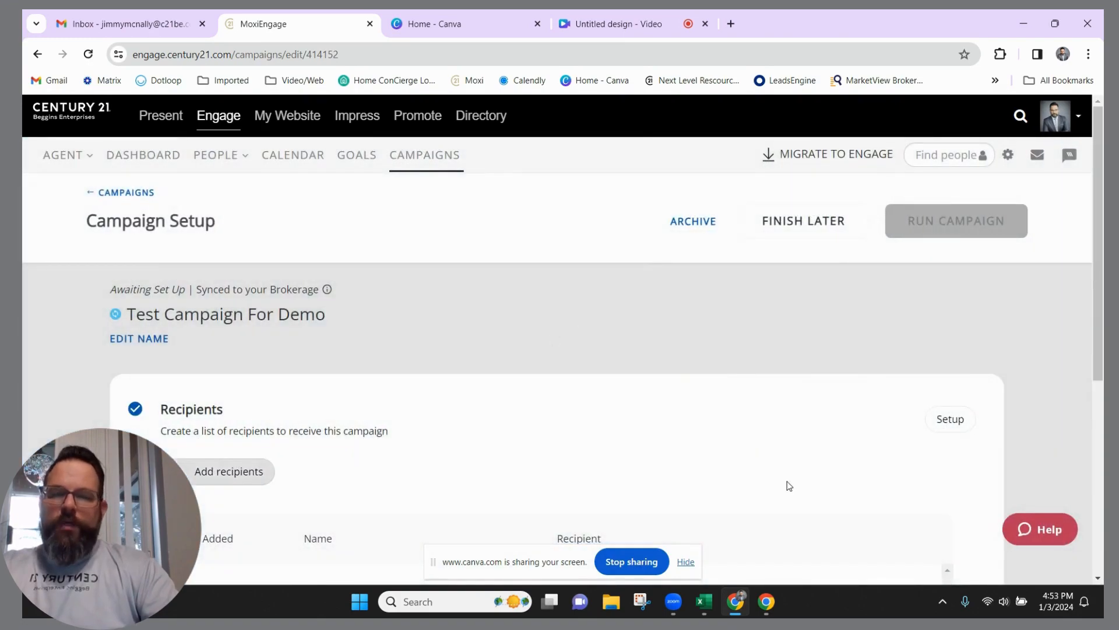
pyautogui.scroll(-3, 786, 478)
pyautogui.click(934, 465)
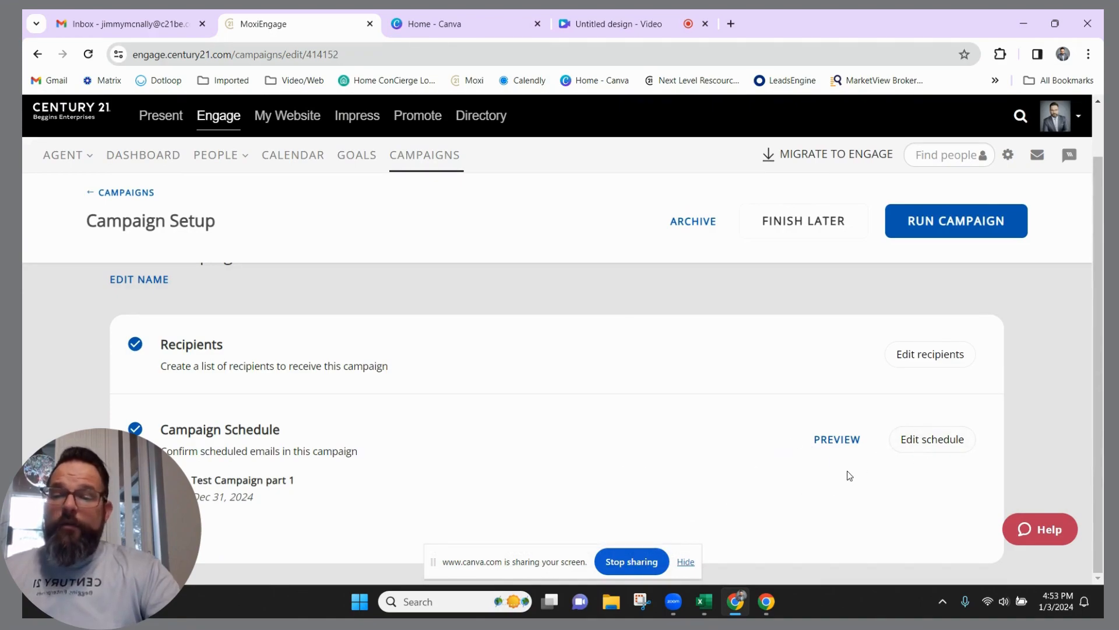
# Open the campaign schedule for editing, reading the sync notice and agreeing to break the campaign's sync
pyautogui.click(923, 445)
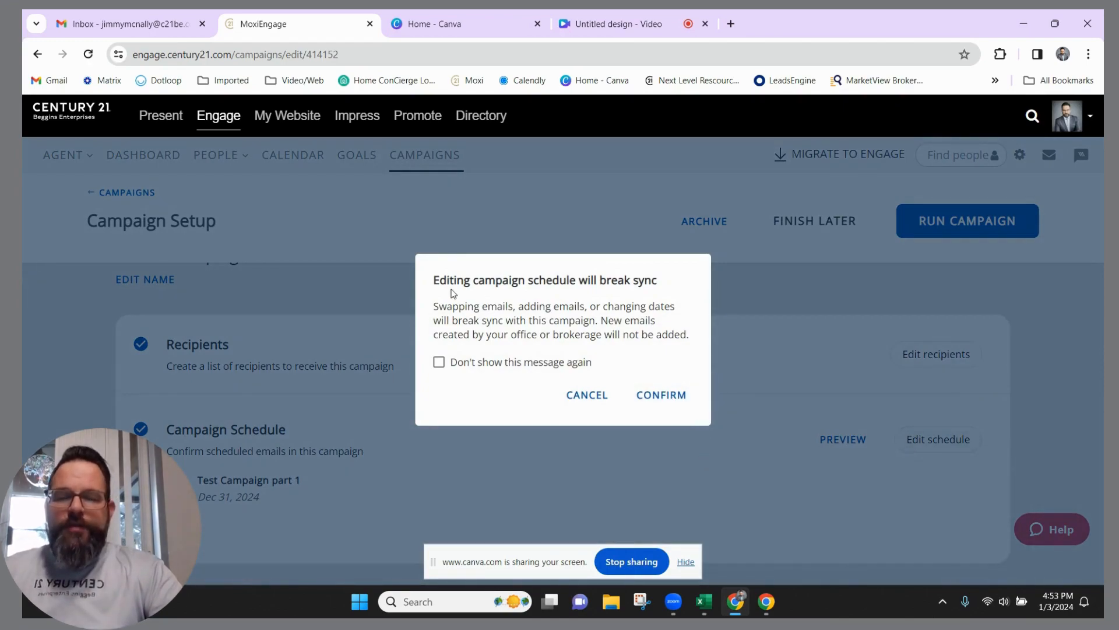
pyautogui.moveTo(433, 281); pyautogui.dragTo(674, 282)
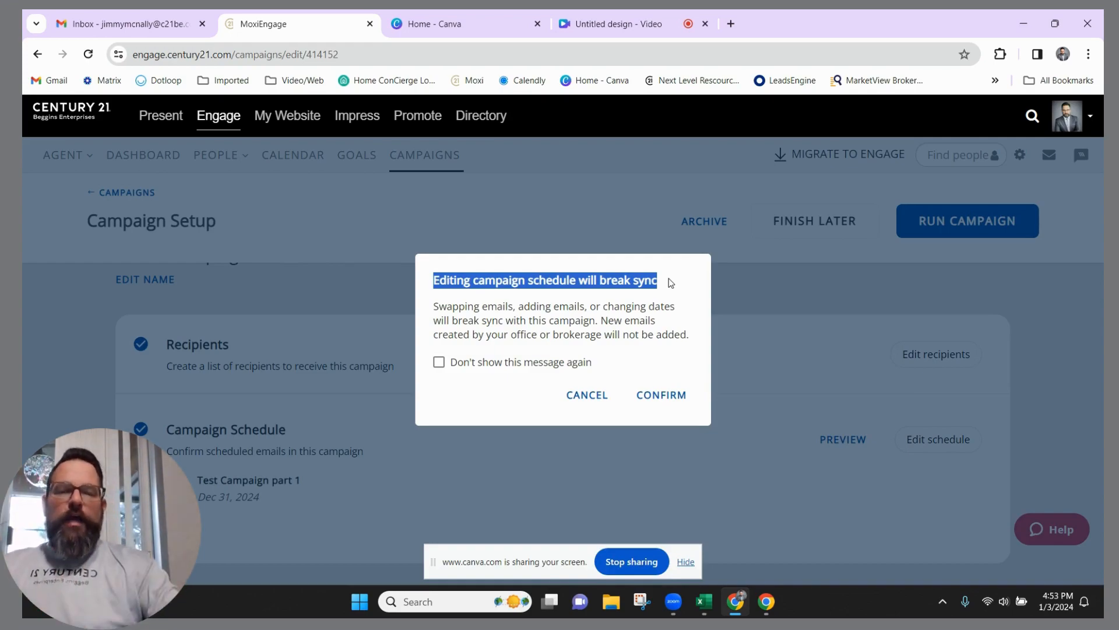
pyautogui.click(664, 282)
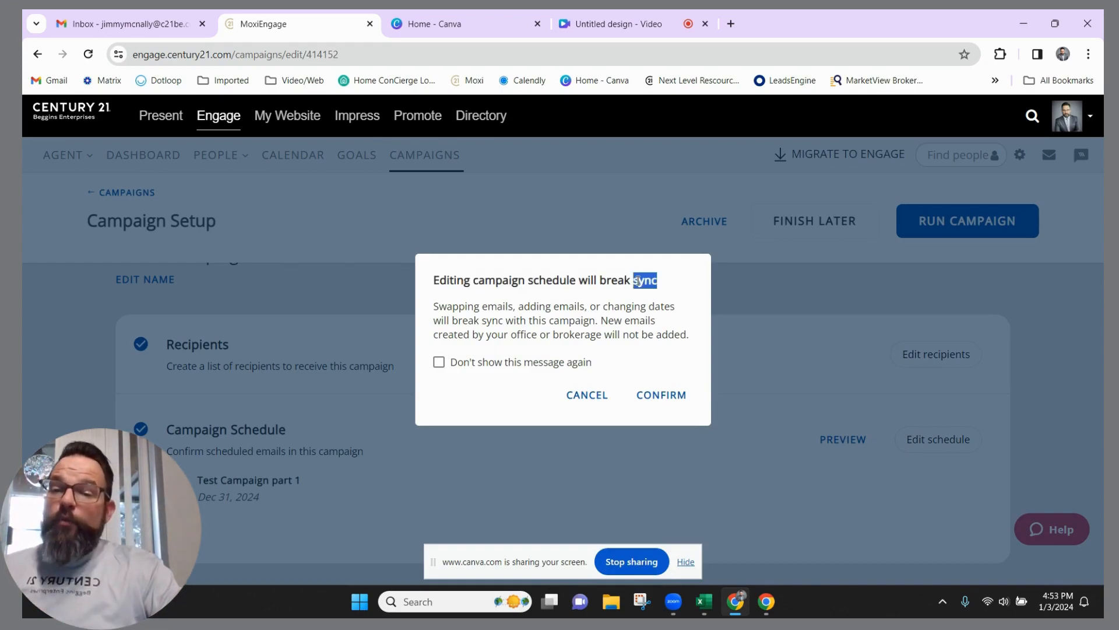
pyautogui.tripleClick(641, 280)
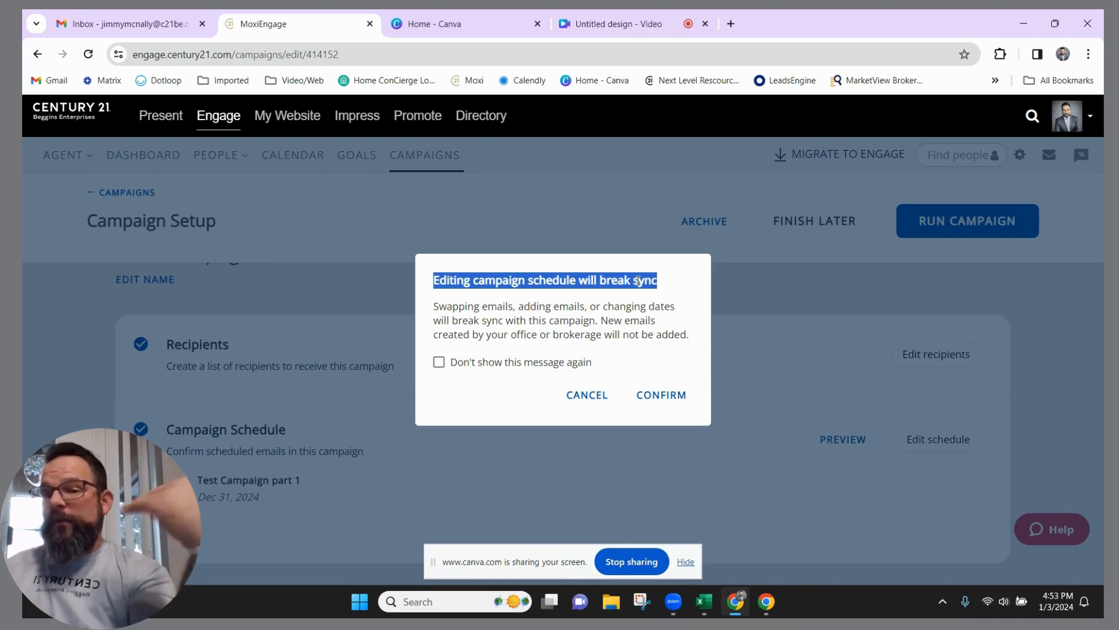
pyautogui.click(672, 403)
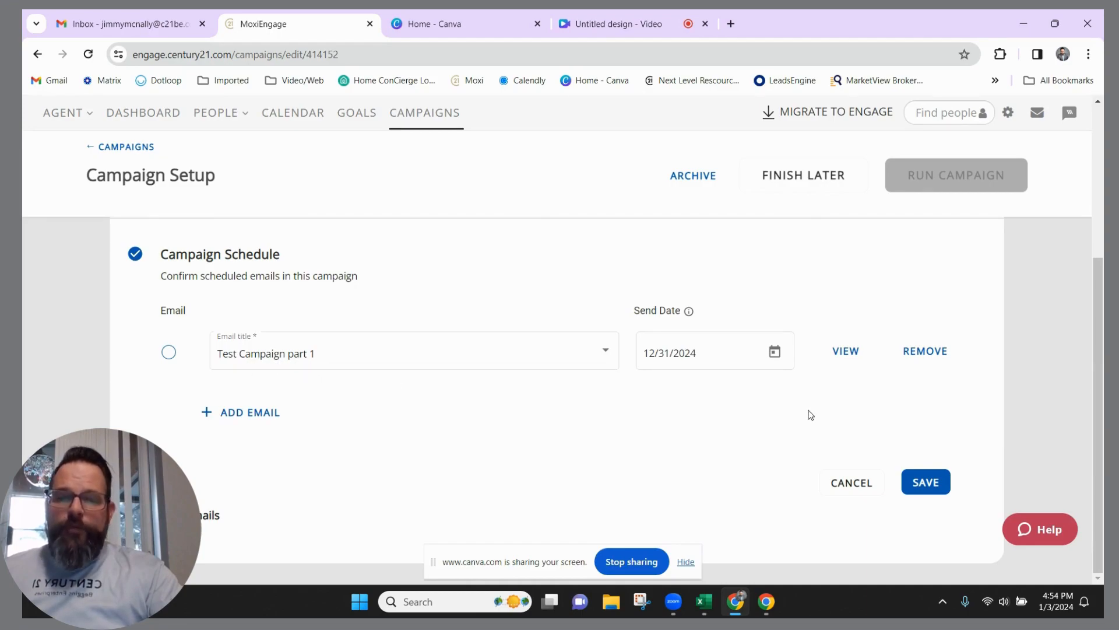
# Set the send date of Test Campaign part 1 to 01/04/2024
pyautogui.click(775, 356)
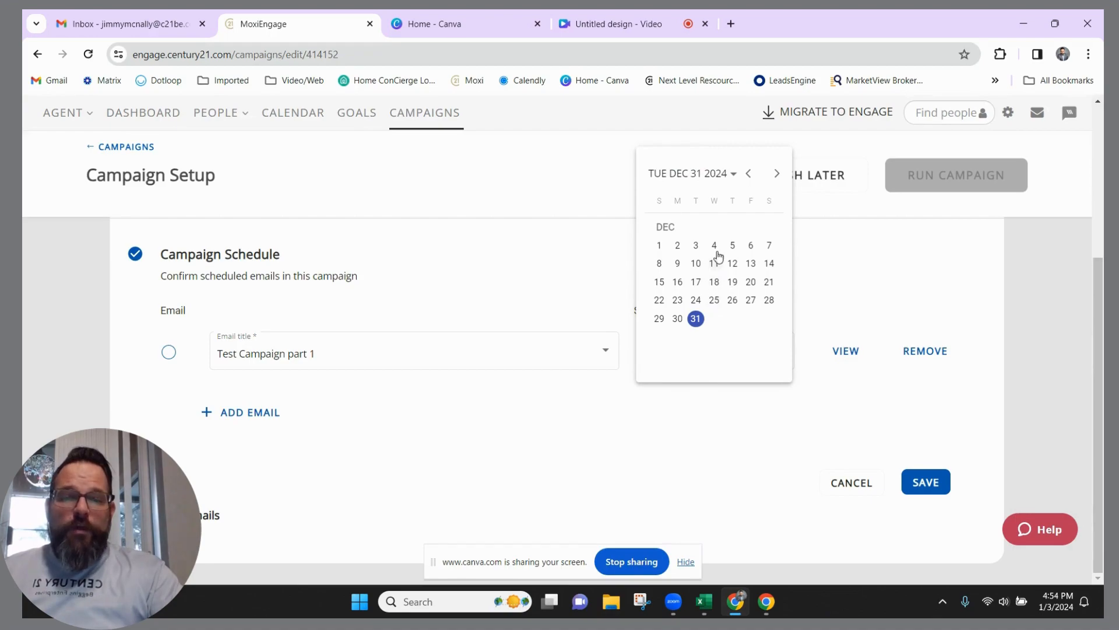
pyautogui.click(749, 175)
pyautogui.click(748, 175)
pyautogui.click(749, 175)
pyautogui.click(748, 175)
pyautogui.click(748, 175)
pyautogui.click(748, 175)
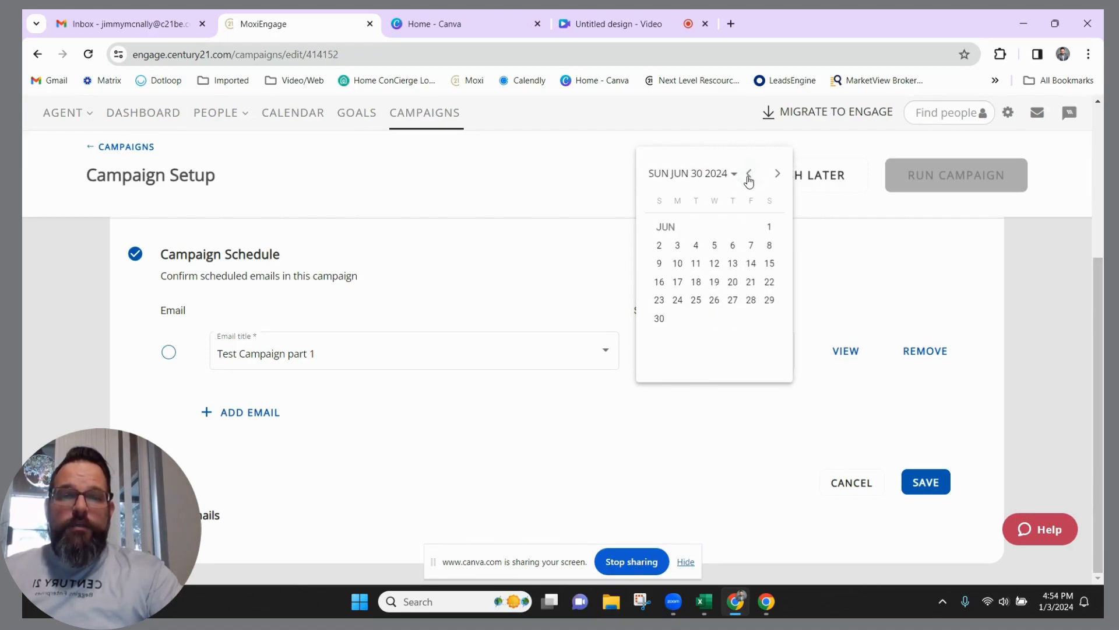
pyautogui.click(749, 175)
pyautogui.click(749, 175)
pyautogui.click(749, 175)
pyautogui.click(749, 174)
pyautogui.click(749, 175)
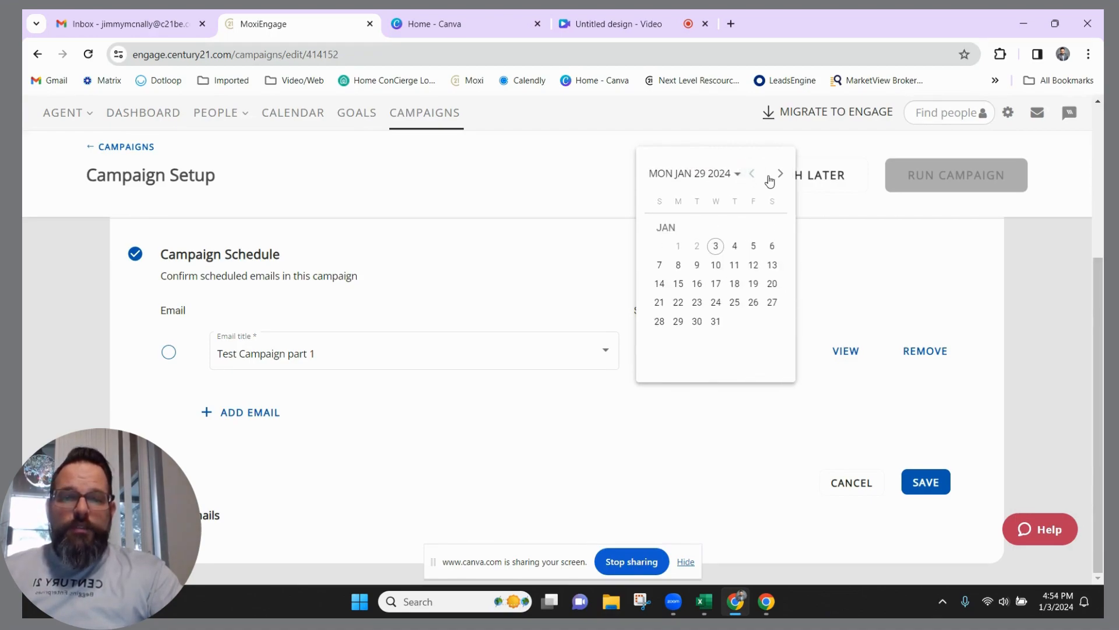
pyautogui.click(734, 248)
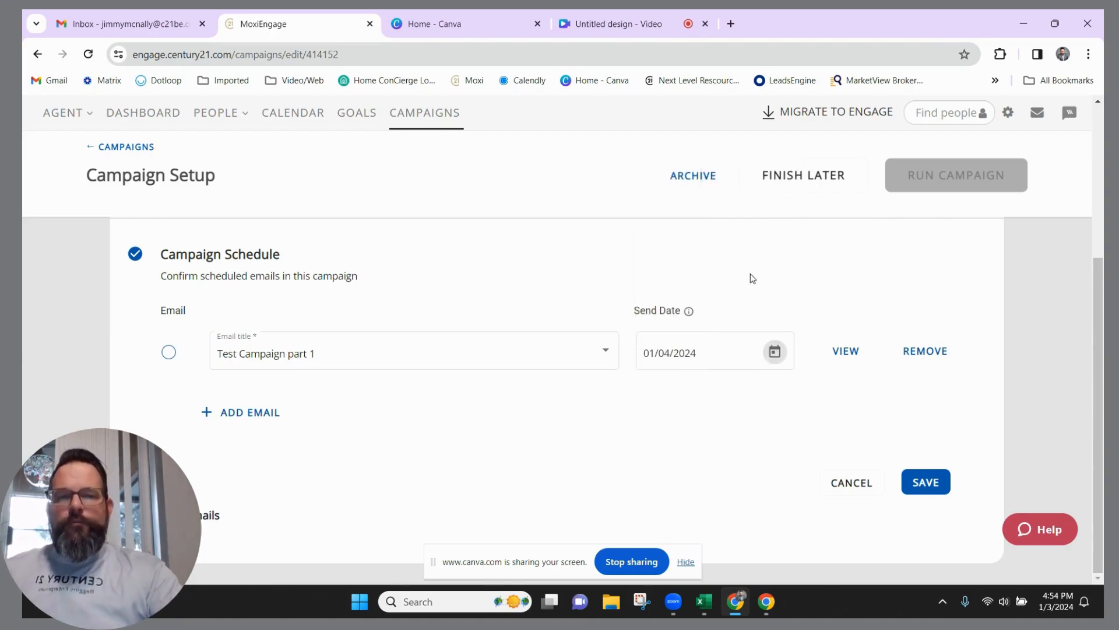
# Preview the full Test Campaign part 1 email from the schedule and close the preview
pyautogui.click(843, 352)
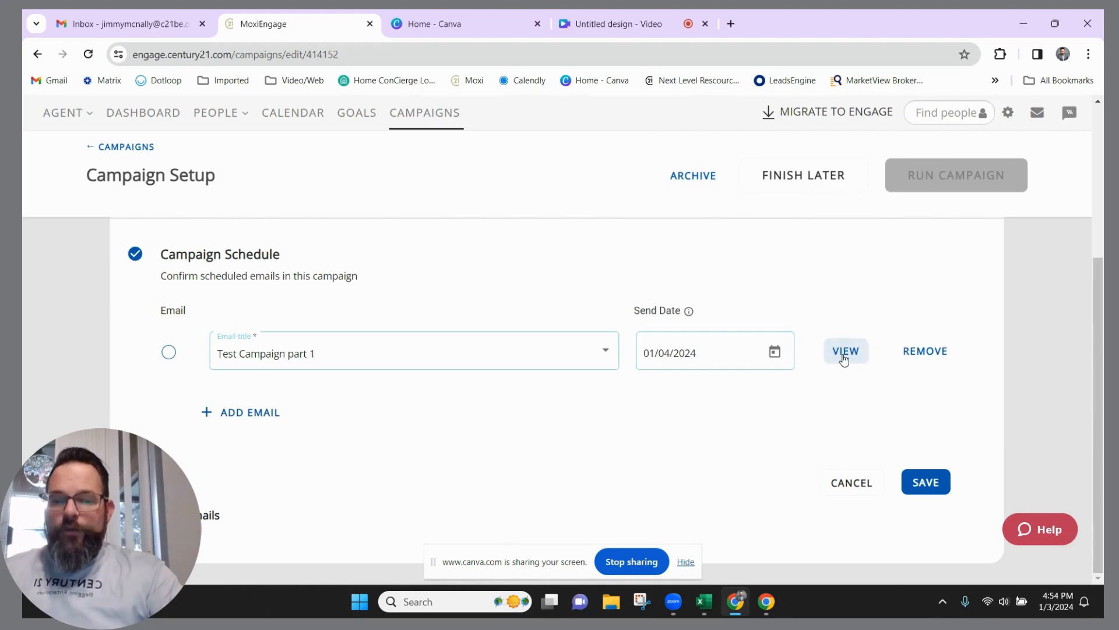
pyautogui.scroll(-10, 670, 367)
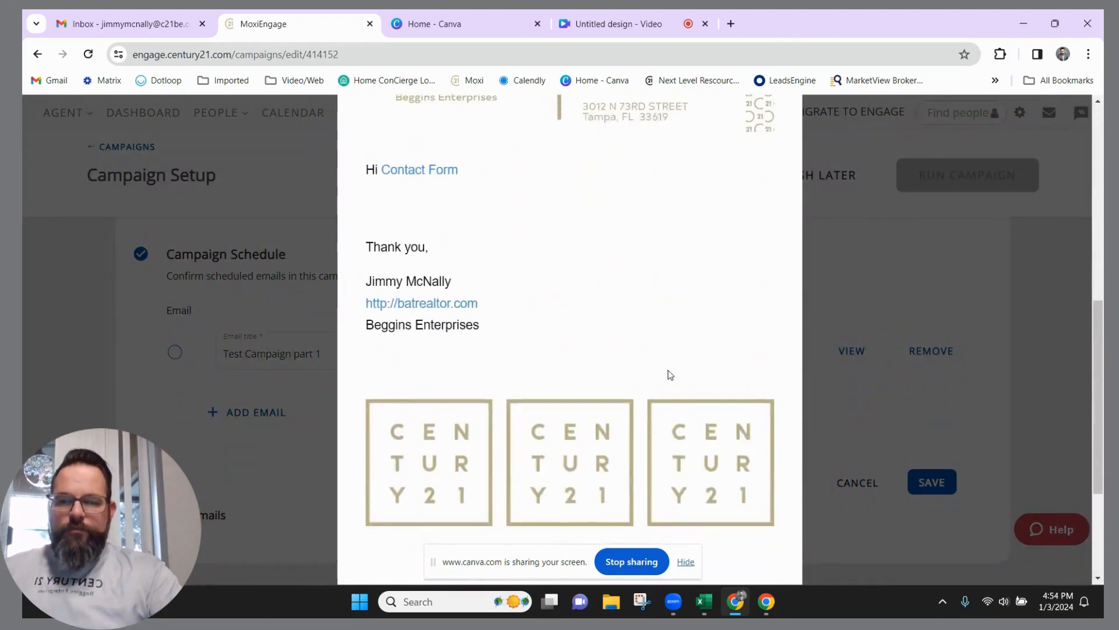
pyautogui.scroll(10, 729, 292)
pyautogui.click(821, 176)
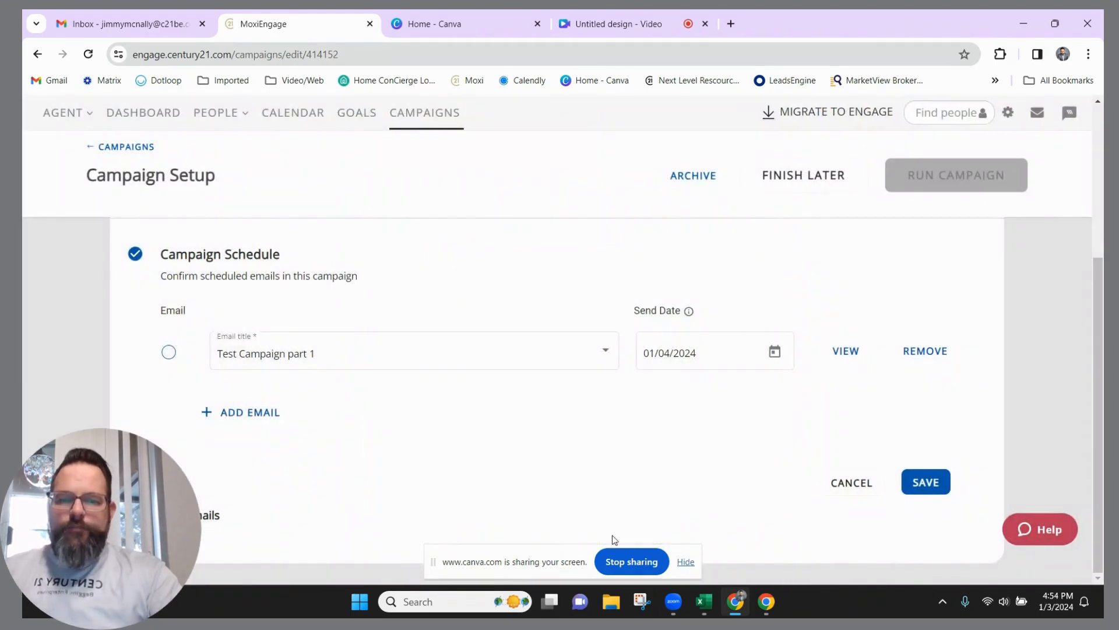
# Add Test Campaign 2 as the second email in the campaign schedule with send date 01/05/2024
pyautogui.click(262, 415)
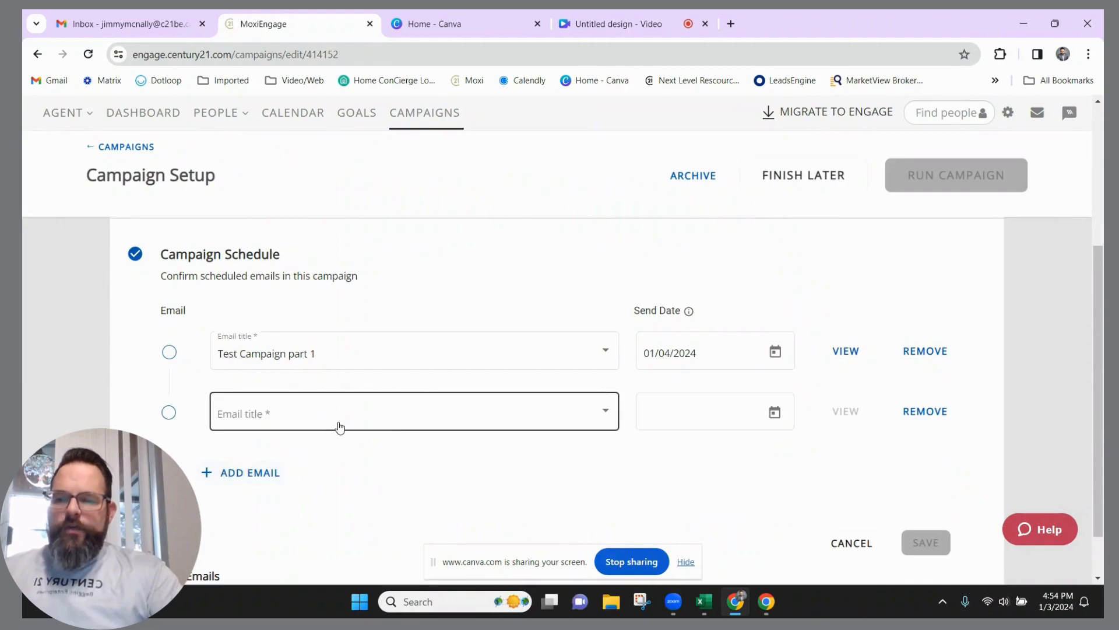
pyautogui.click(603, 418)
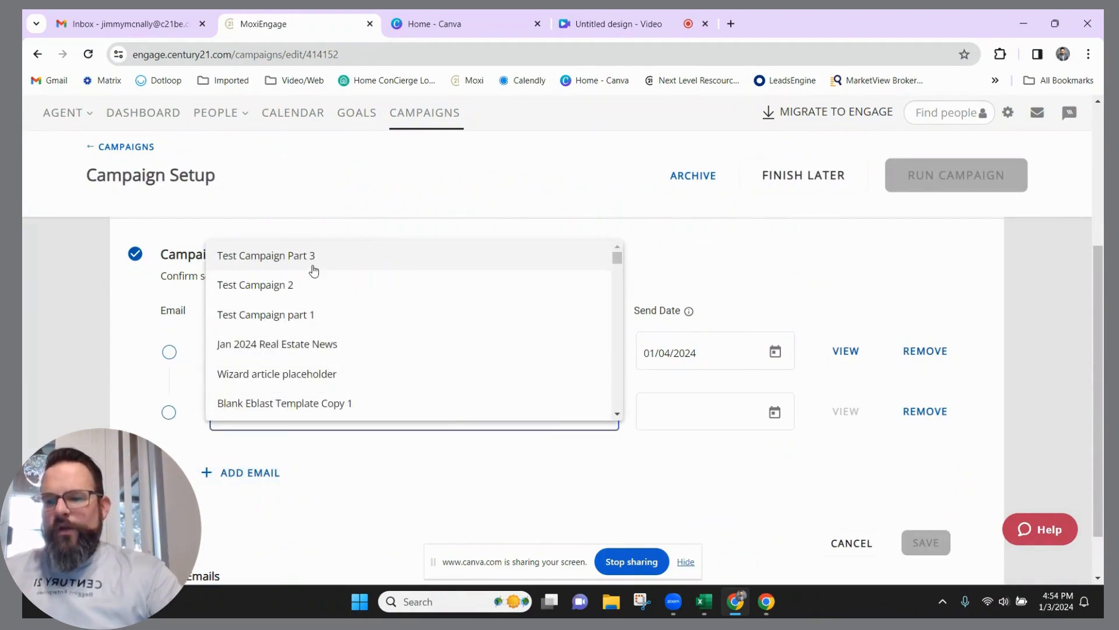
pyautogui.click(254, 286)
pyautogui.click(760, 412)
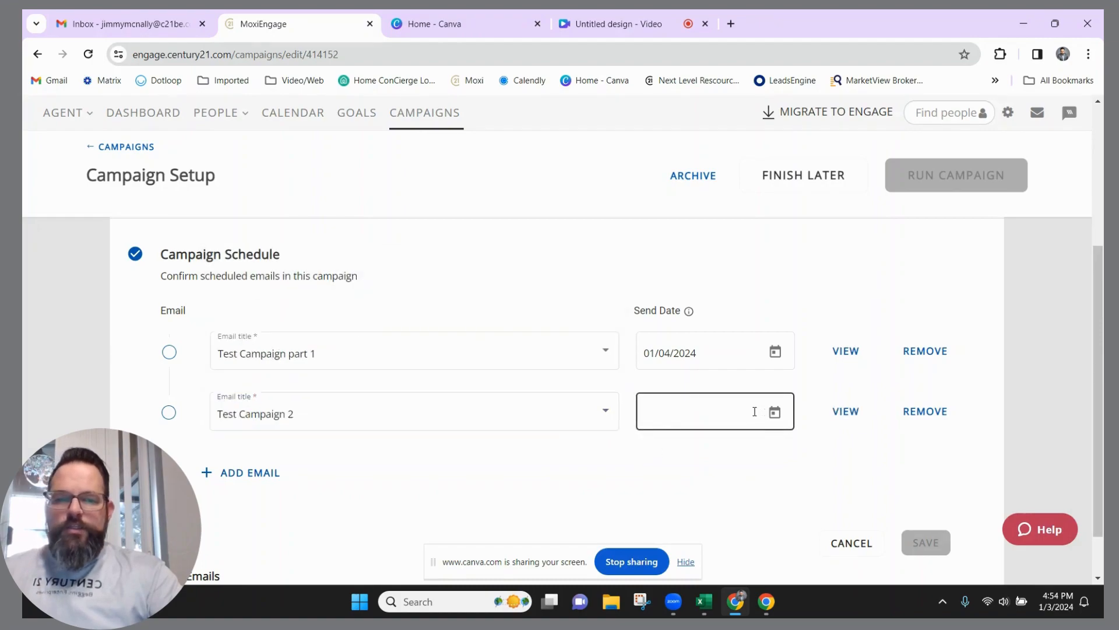
pyautogui.click(776, 413)
pyautogui.click(750, 253)
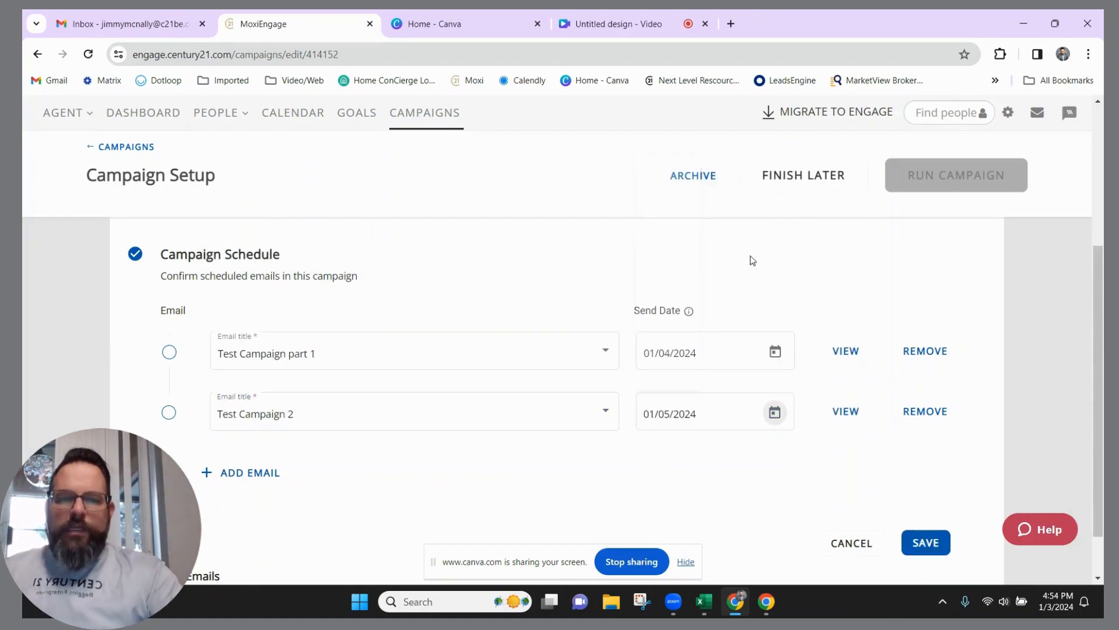
# Add Test Campaign Part 3 as the third email in the campaign schedule with send date 01/06/2024
pyautogui.click(236, 473)
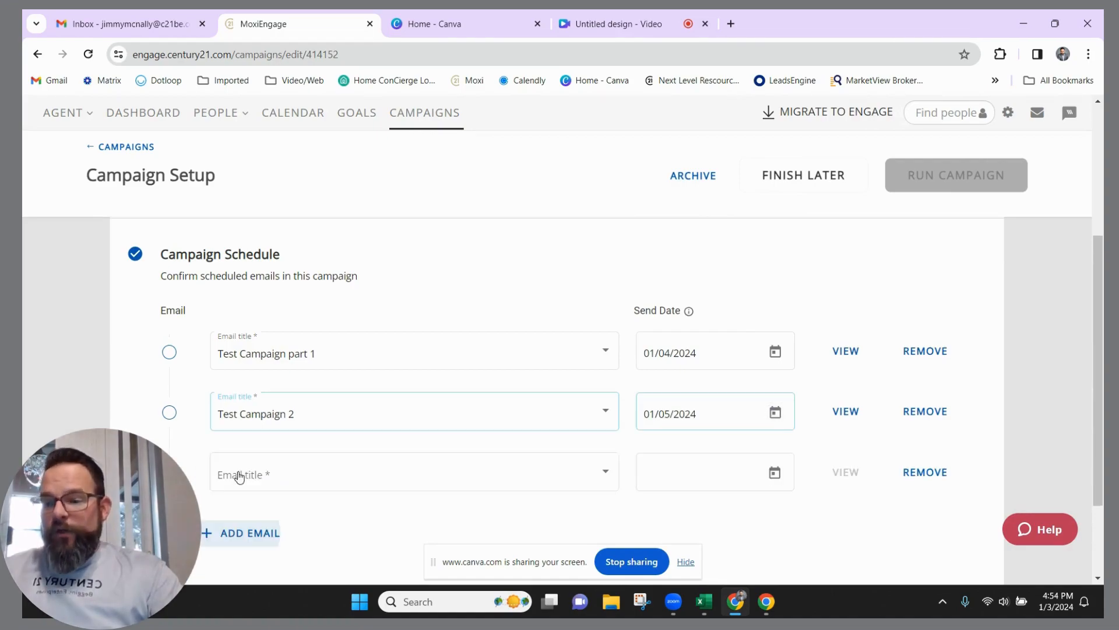
pyautogui.click(605, 471)
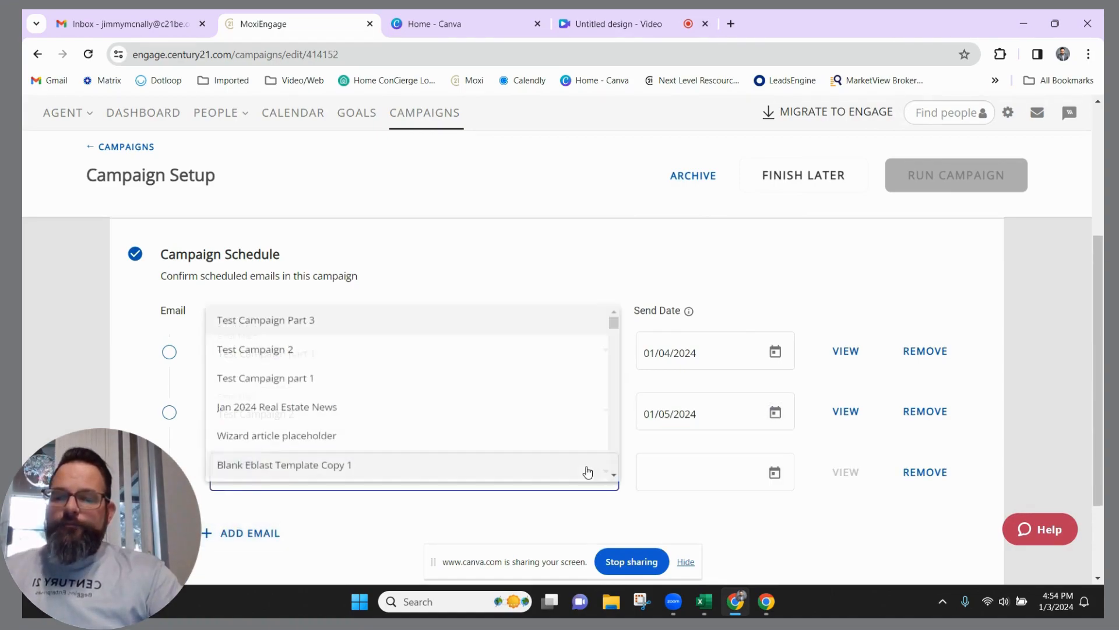
pyautogui.click(357, 316)
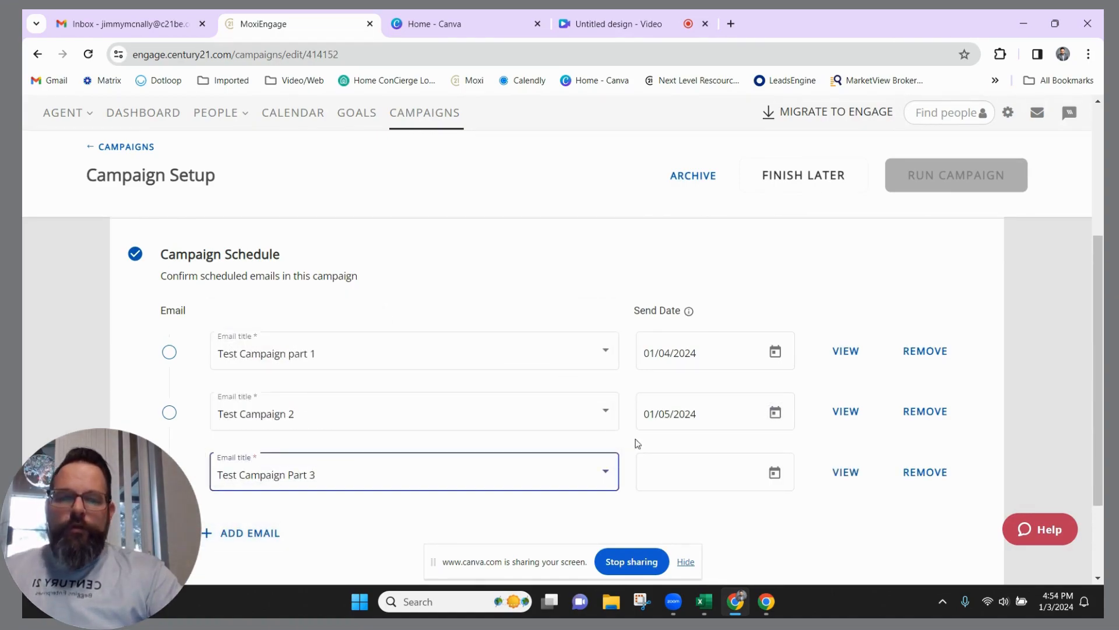
pyautogui.click(782, 481)
pyautogui.click(770, 318)
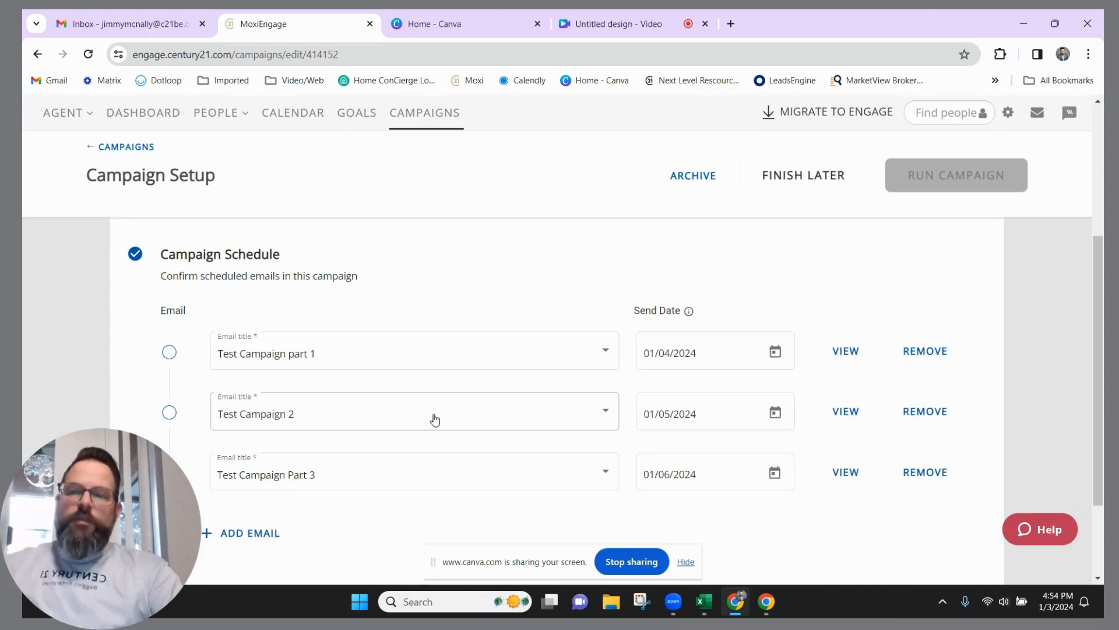
# Preview the full Test Campaign Part 3 email from the schedule and close the preview
pyautogui.click(838, 477)
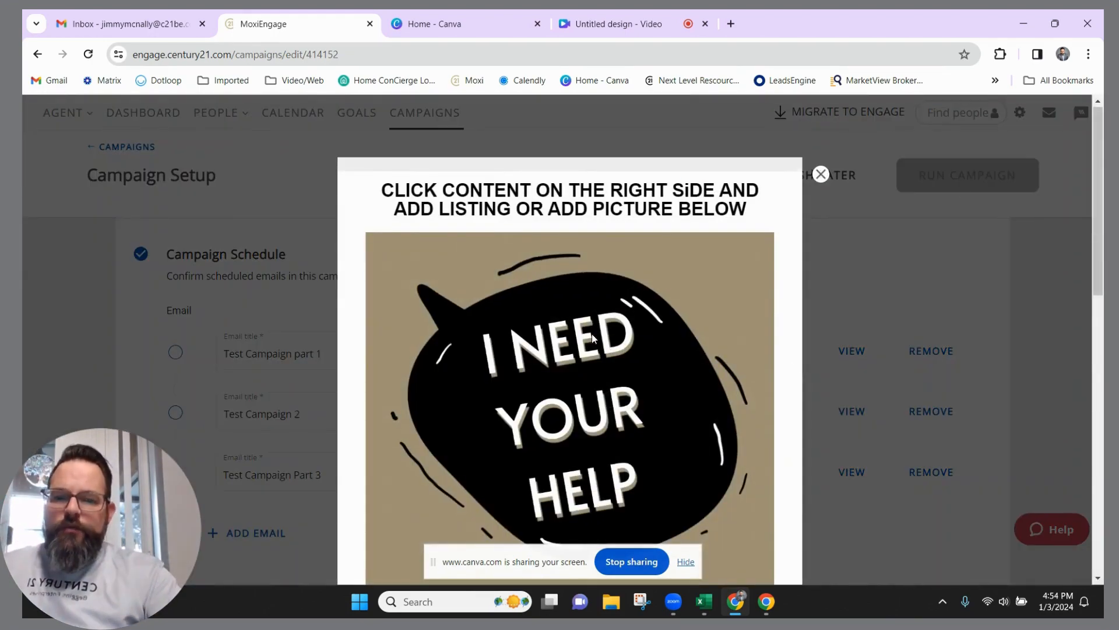
pyautogui.scroll(-5, 628, 370)
pyautogui.scroll(-3, 629, 370)
pyautogui.scroll(10, 767, 251)
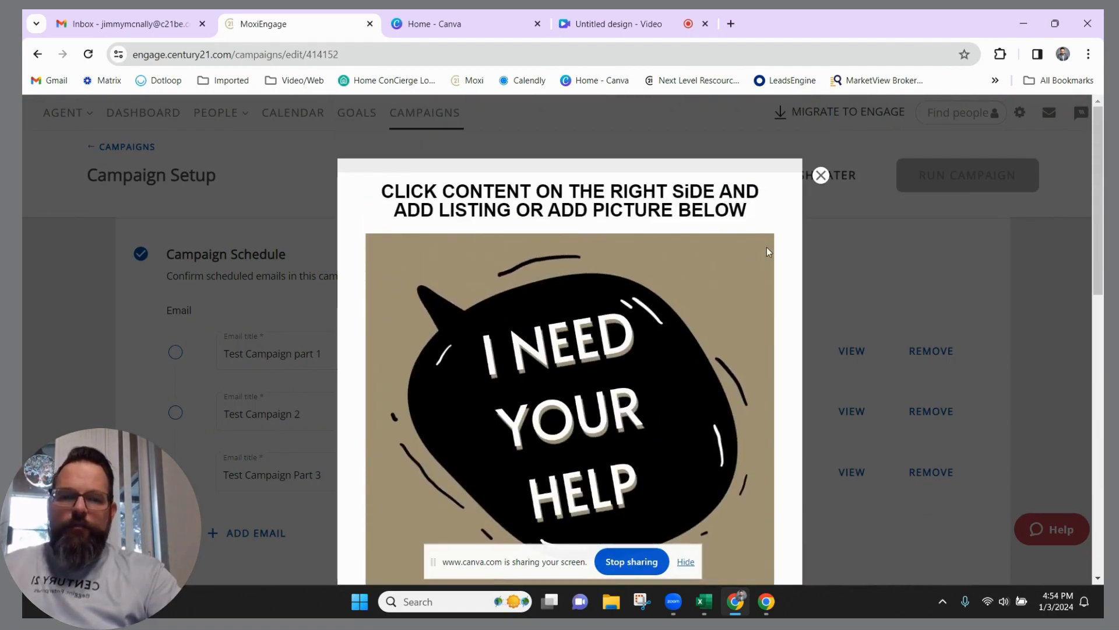
pyautogui.click(823, 185)
# Save the campaign schedule with its three emails and look over the saved setup
pyautogui.scroll(-2, 834, 373)
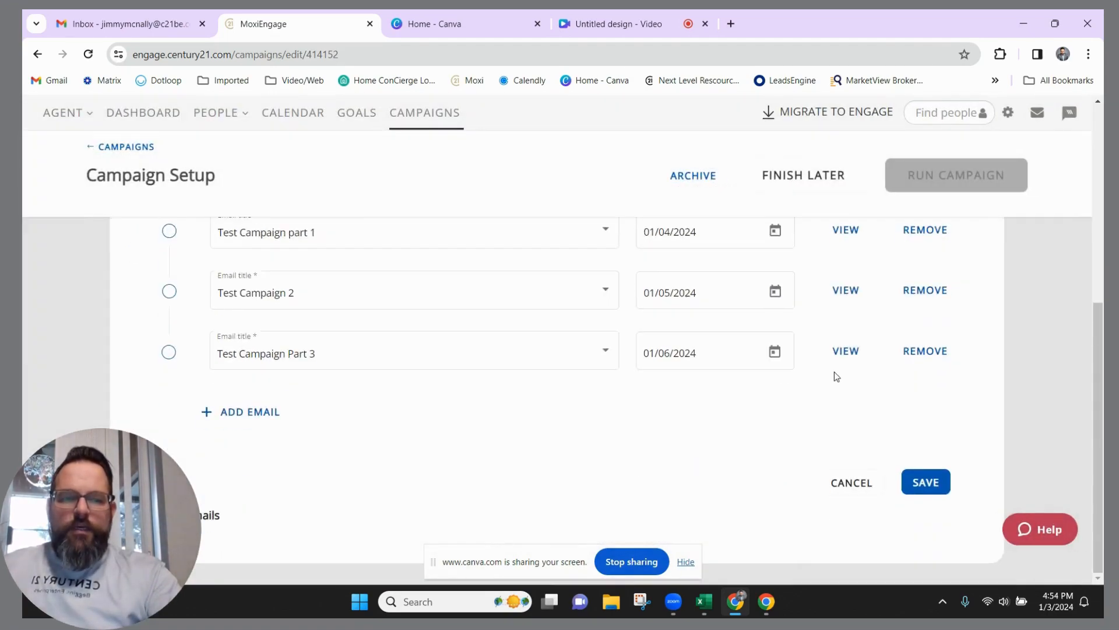
pyautogui.click(918, 482)
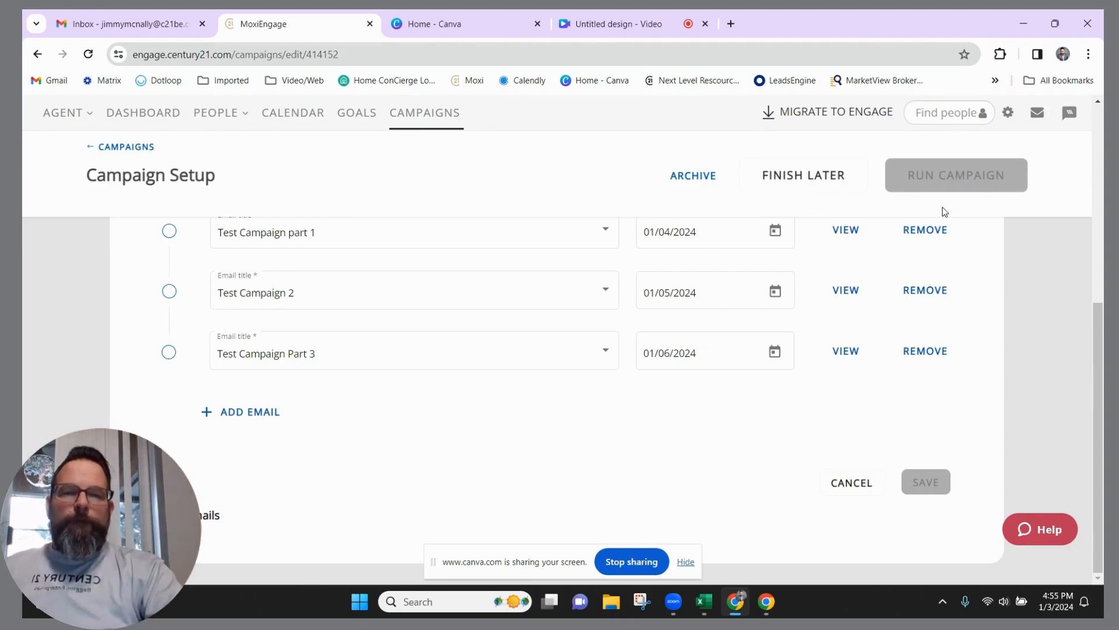
pyautogui.scroll(6, 944, 211)
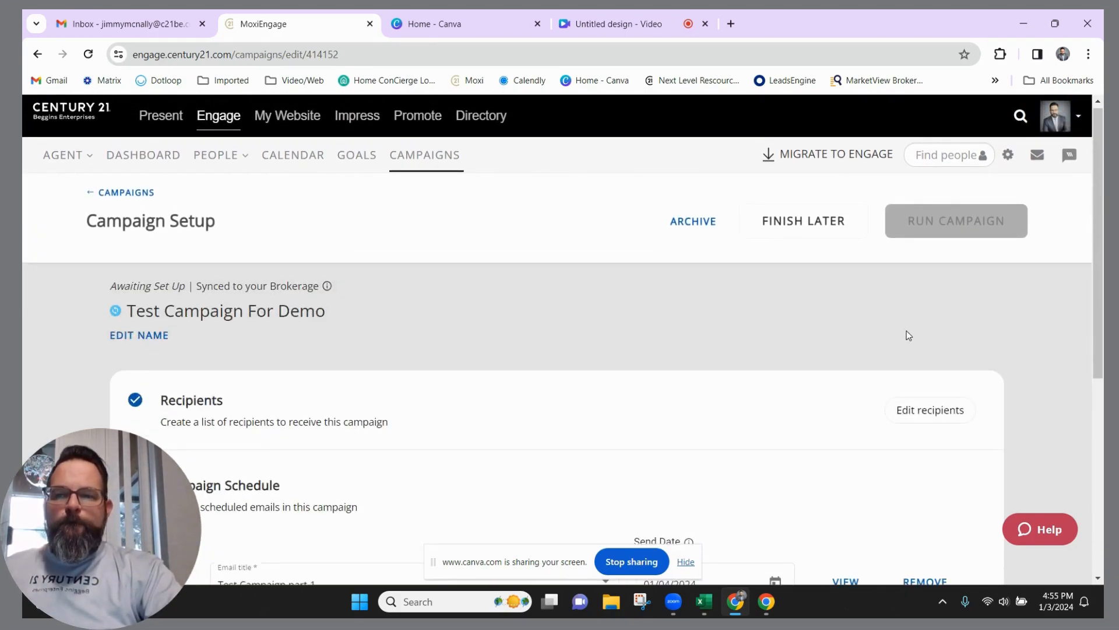
pyautogui.scroll(-5, 896, 300)
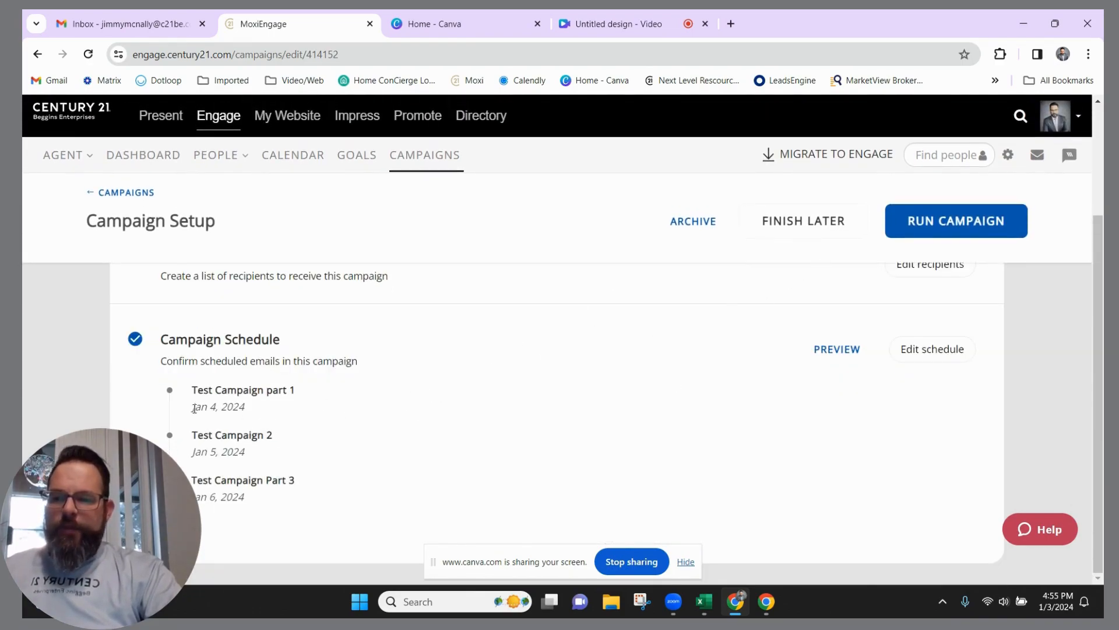
# Check the send date of Test Campaign part 1 in the saved schedule and run the campaign
pyautogui.moveTo(189, 411); pyautogui.dragTo(271, 415)
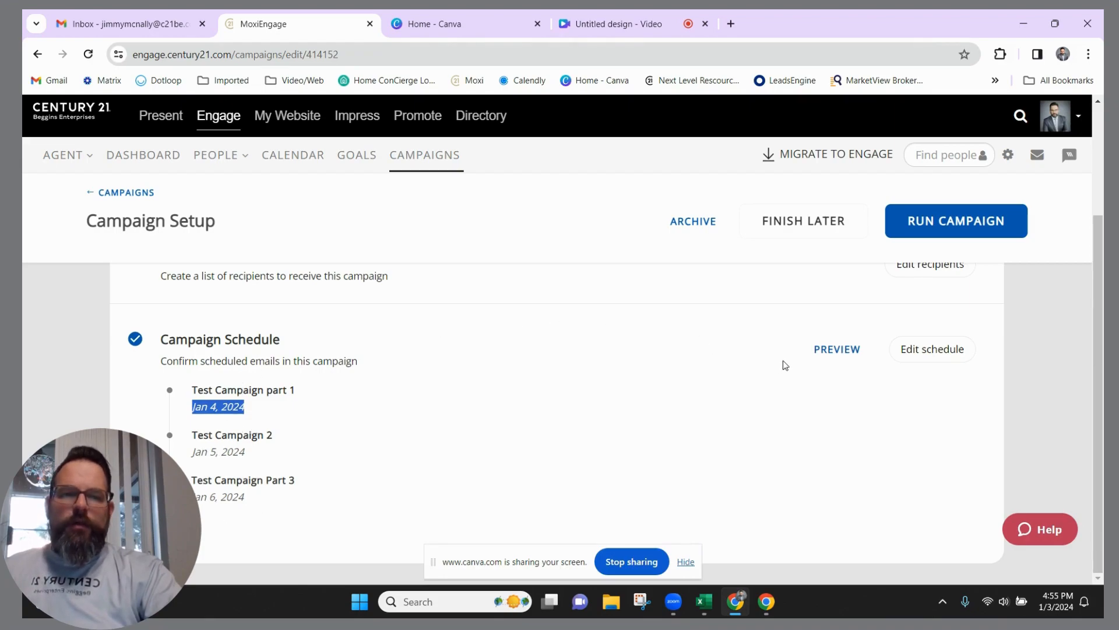
pyautogui.scroll(1, 783, 365)
pyautogui.click(944, 220)
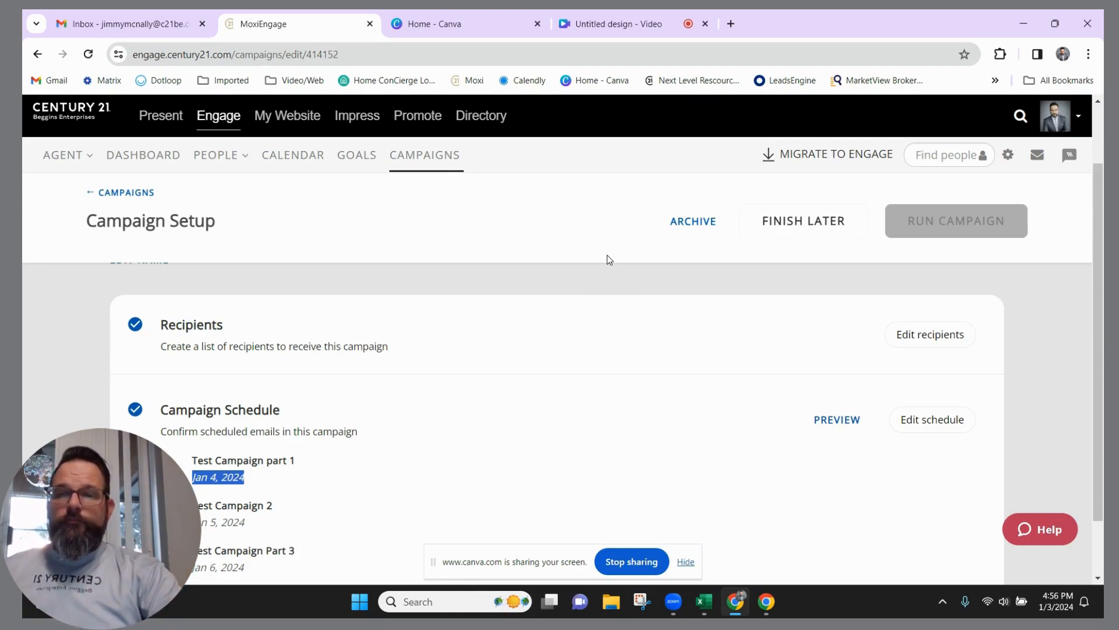
pyautogui.click(625, 24)
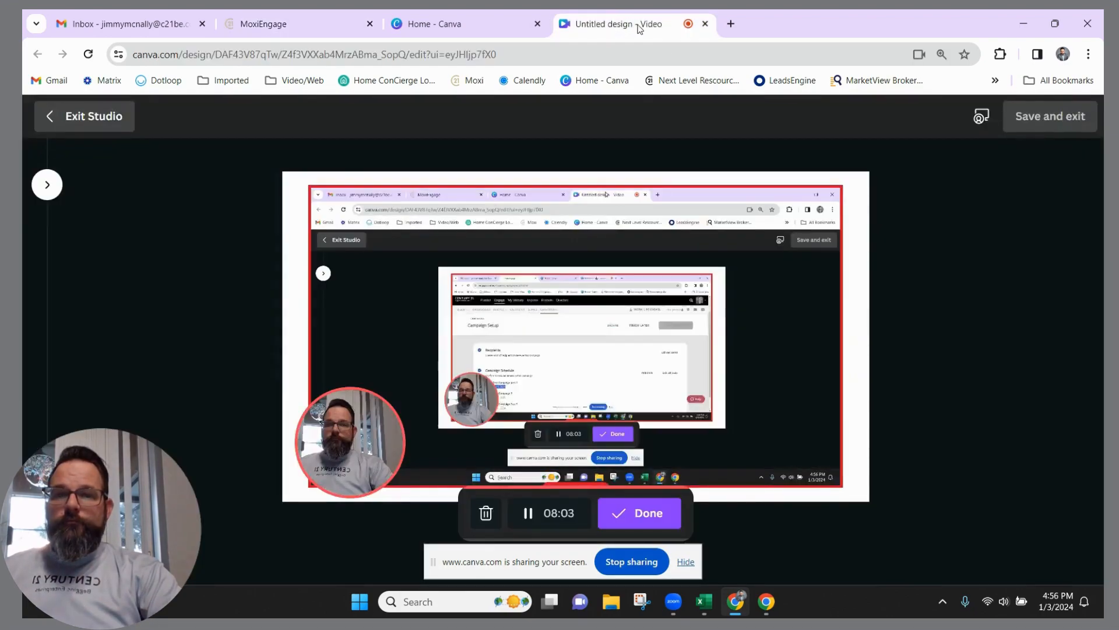